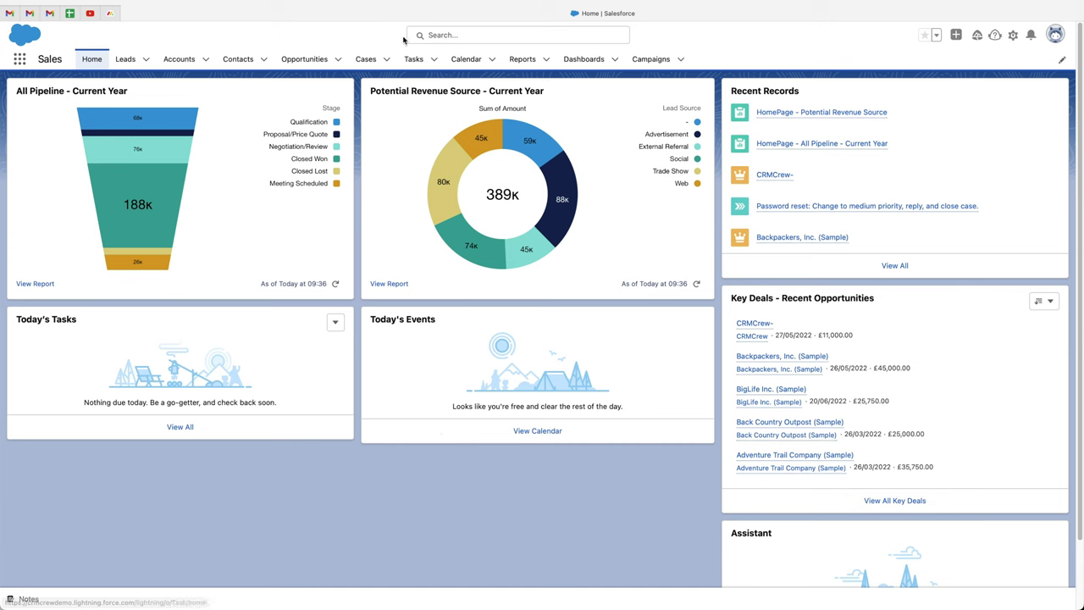
- Open the CRMCrew- opportunity from Opportunities and start editing it inline
click(306, 58)
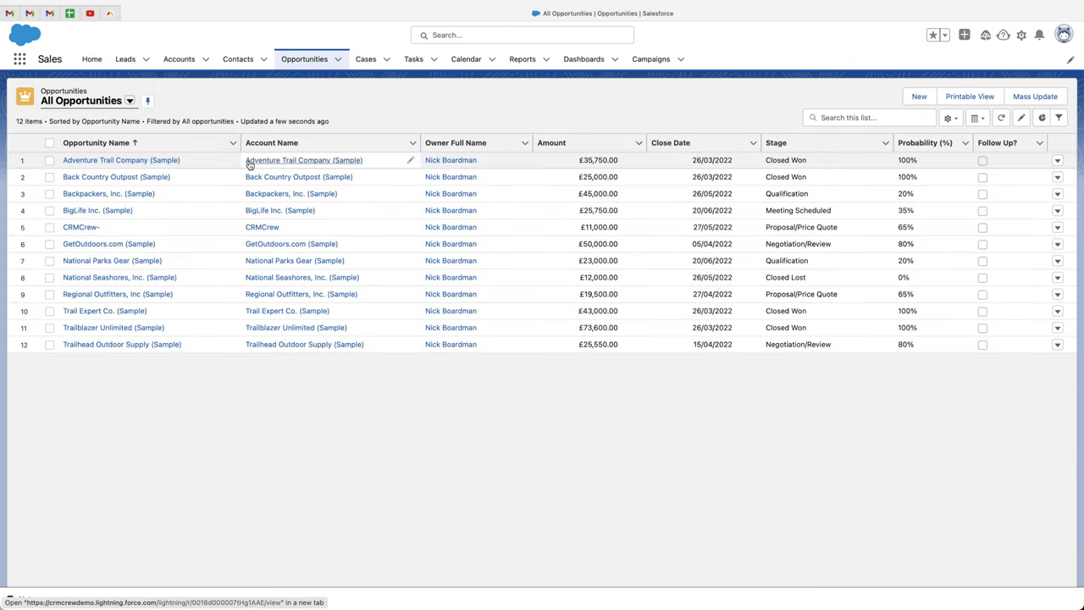
click(81, 227)
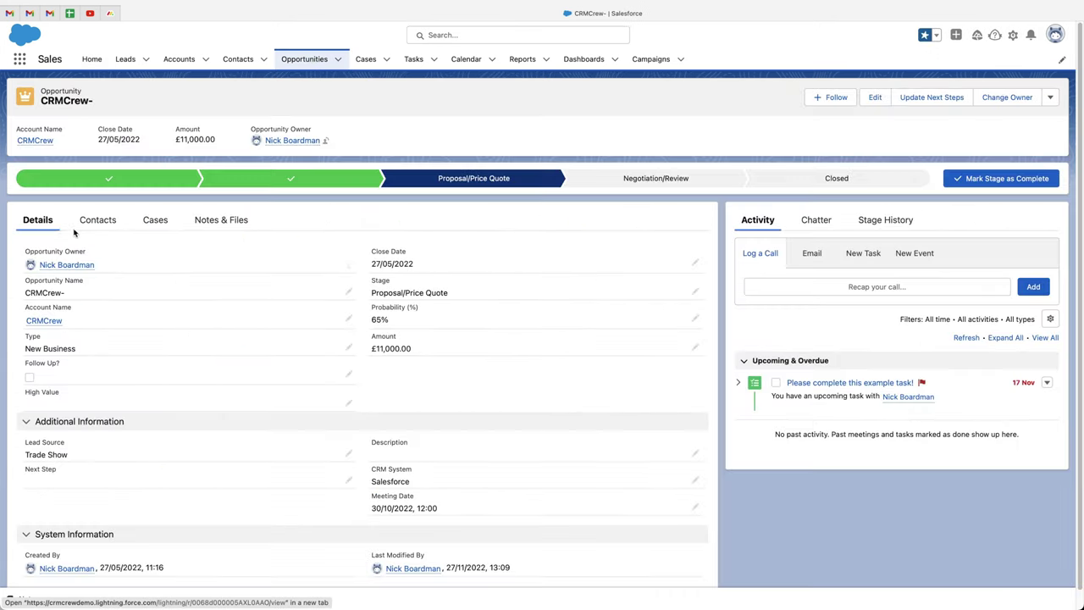
scroll(254, 371, down, 1)
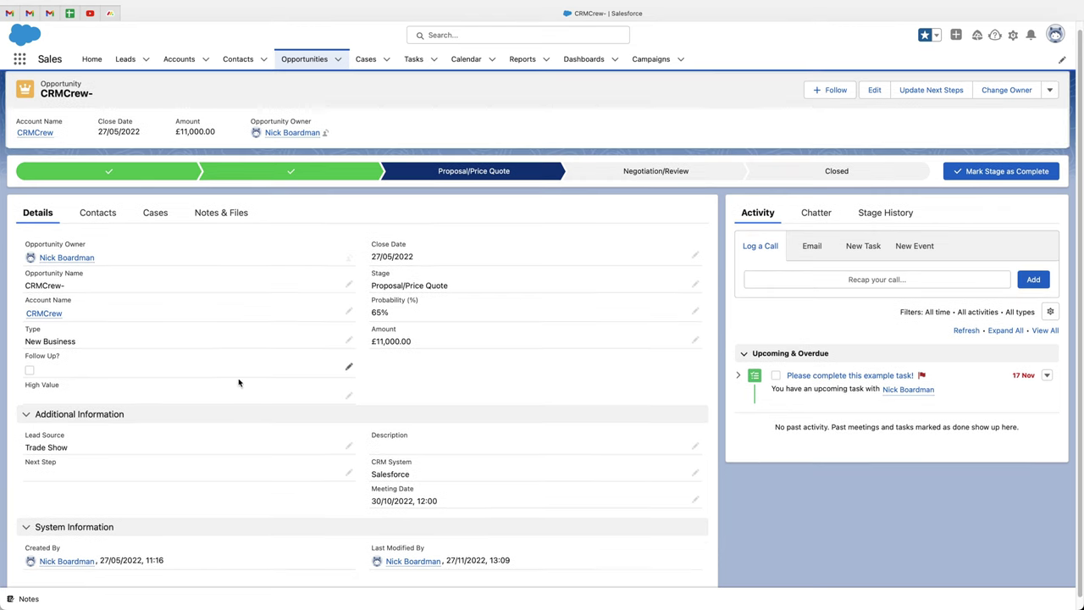
click(348, 395)
scroll(136, 396, down, 1)
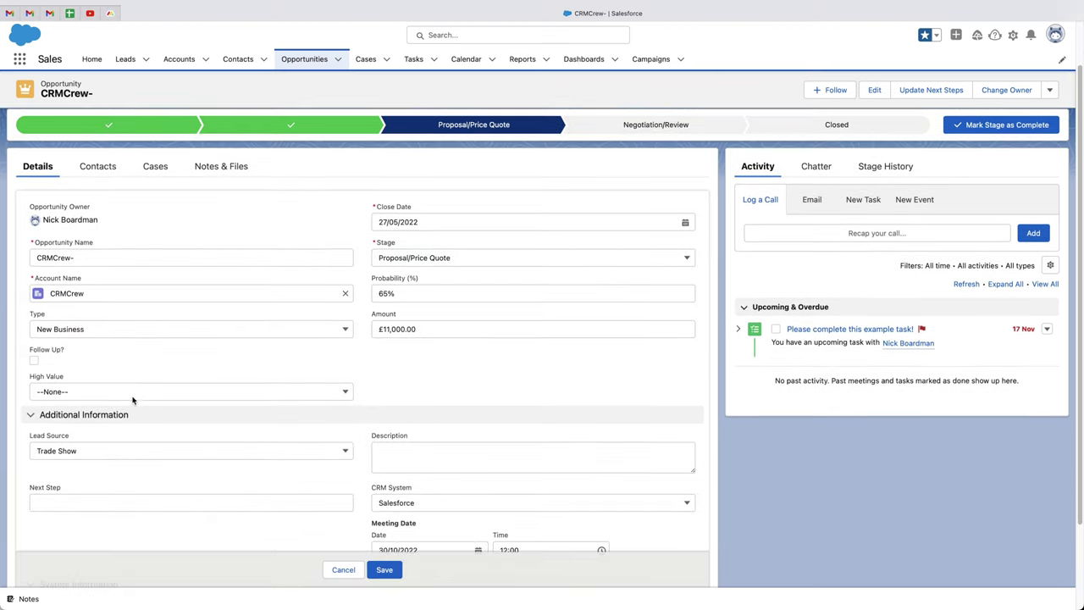
- Leave High Value blank, enter Amount £11,000.00, and save the opportunity
click(127, 396)
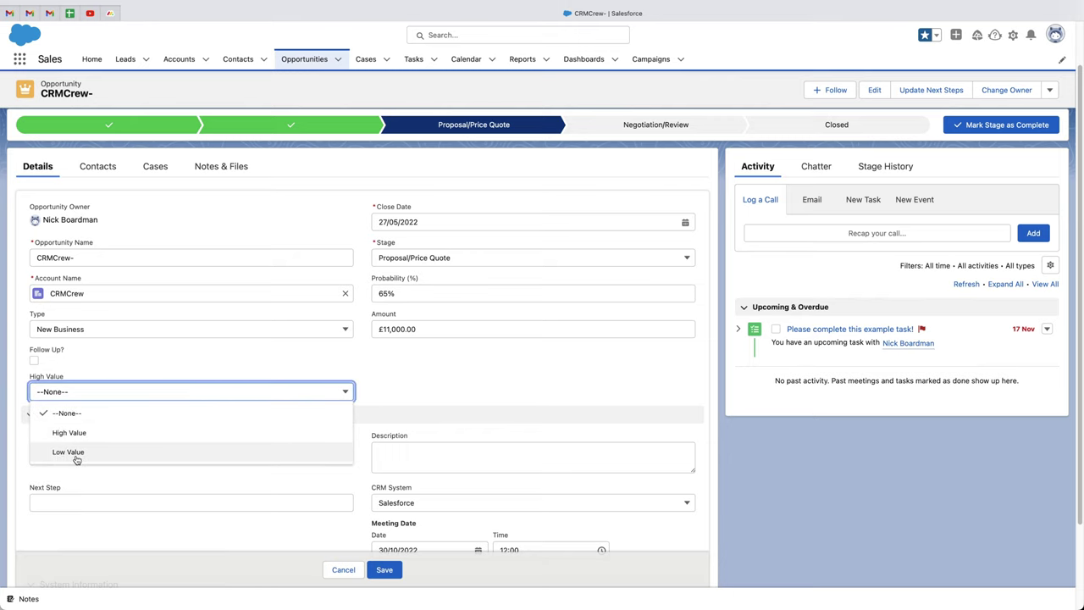
click(400, 373)
scroll(399, 373, up, 1)
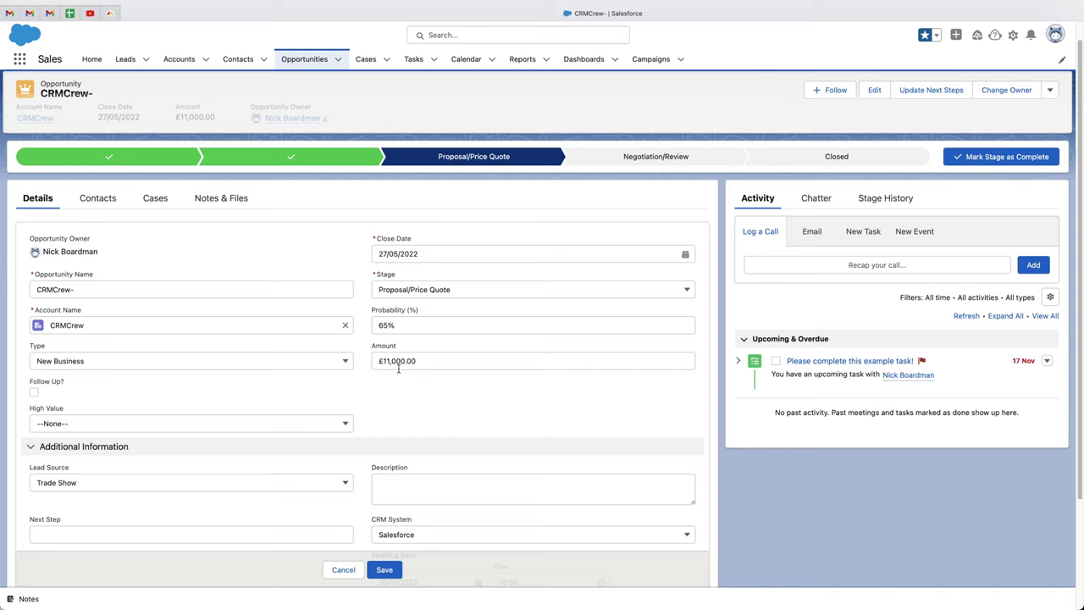
click(210, 426)
click(302, 399)
click(441, 358)
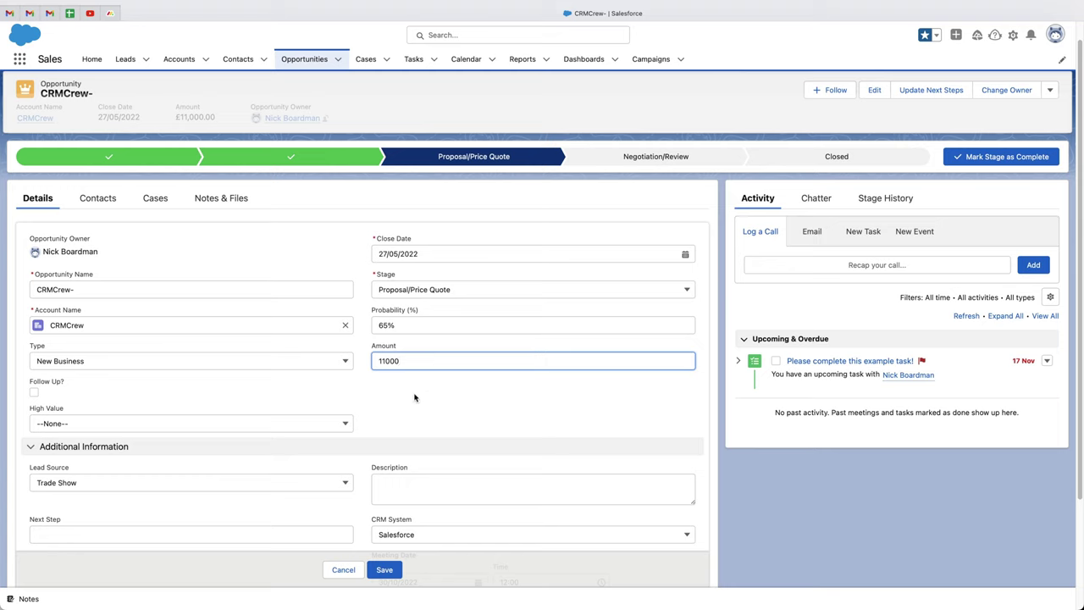
click(385, 570)
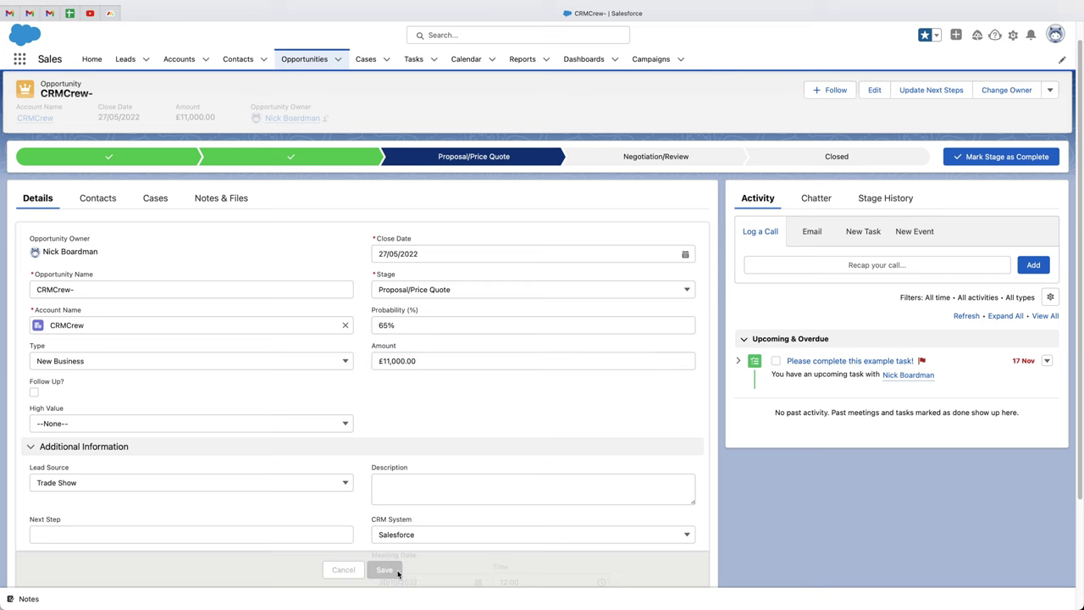
- Open Setup in a new tab and go to the Flows page via Quick Find 'flows'
click(1013, 35)
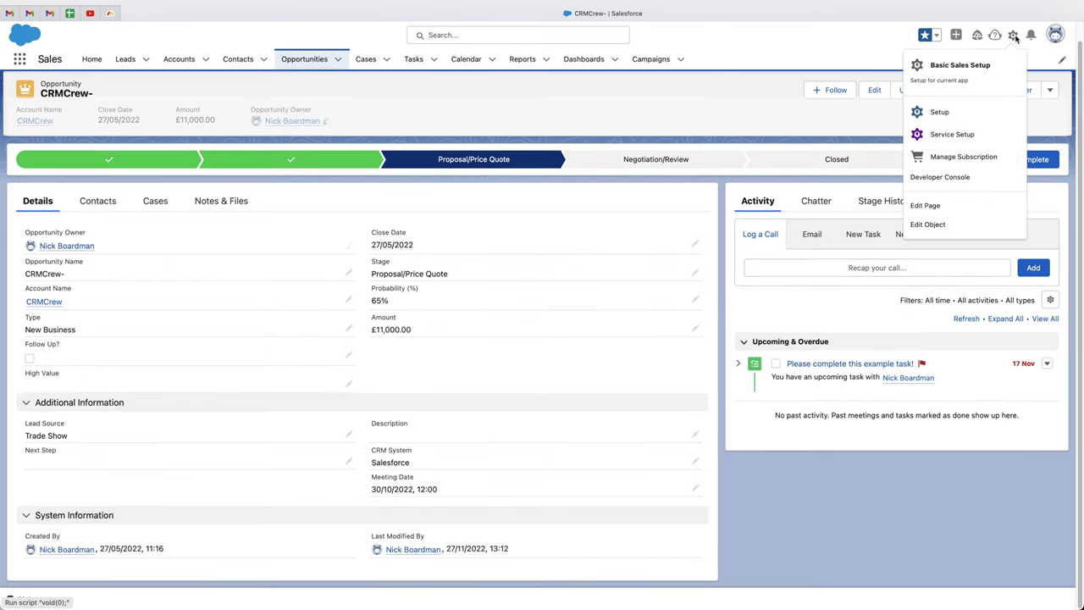
click(940, 111)
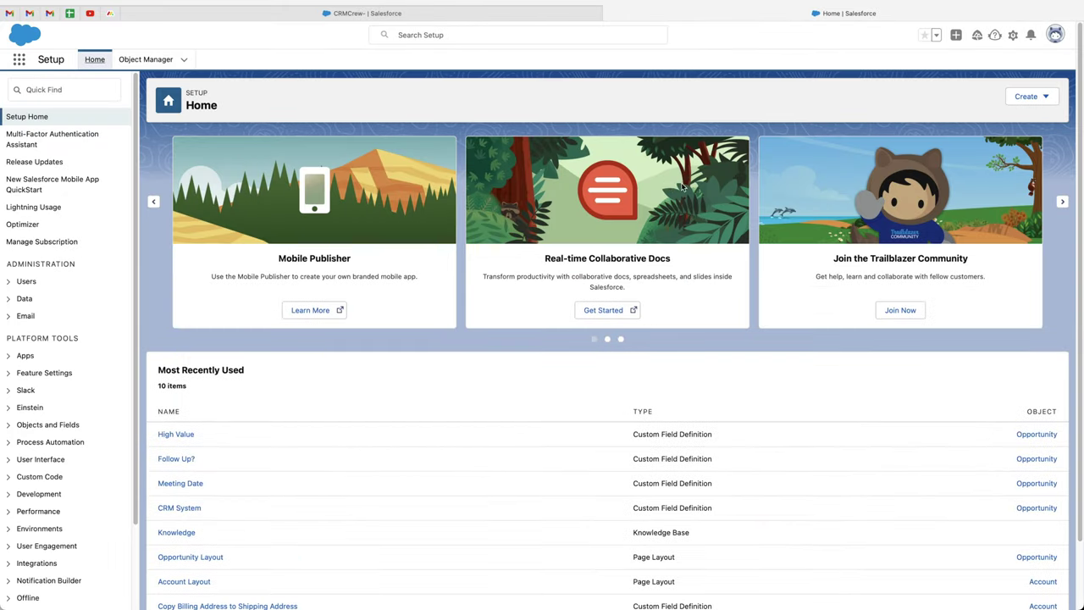
click(82, 95)
text(flows)
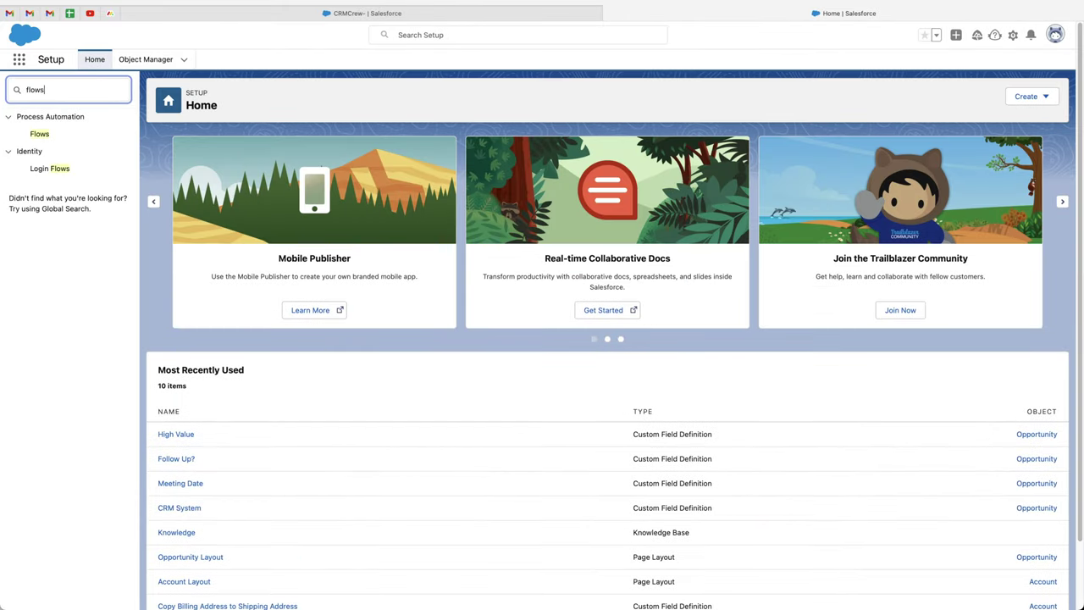
click(39, 134)
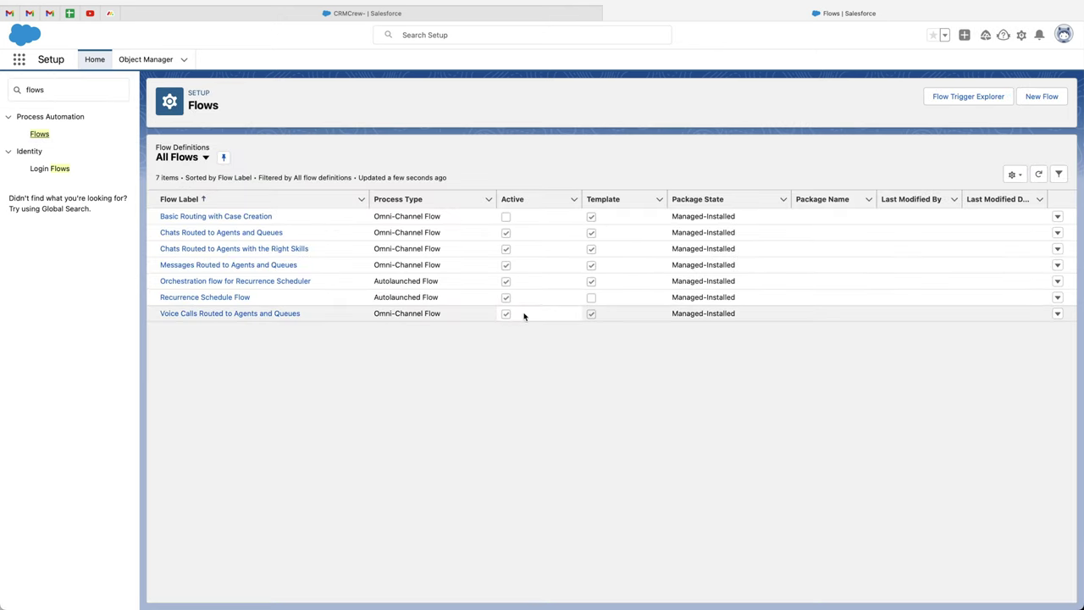
- Create a new Record-Triggered Flow
click(1041, 96)
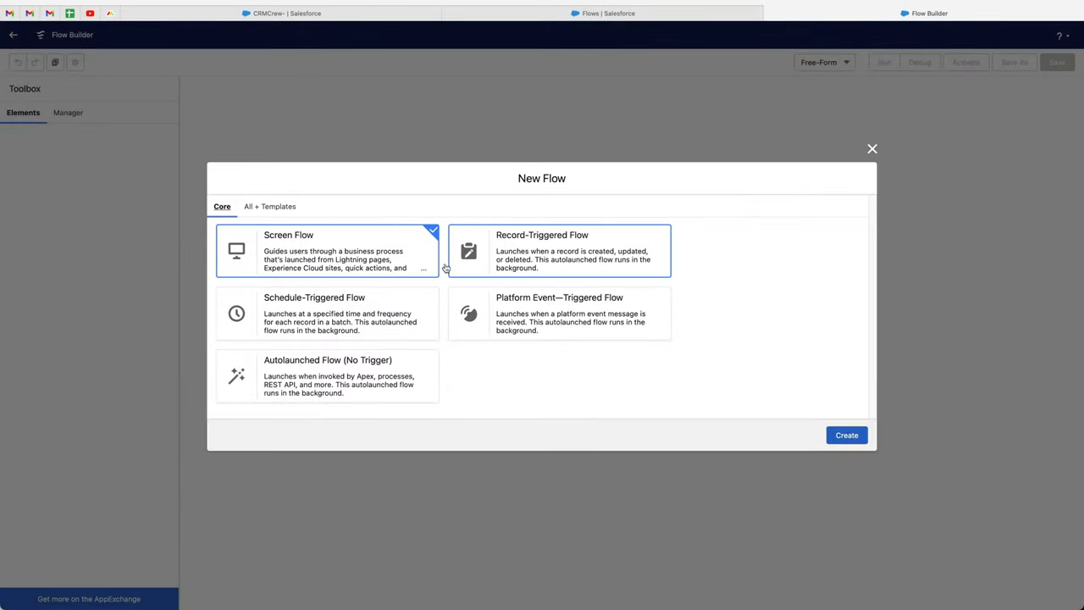
click(546, 253)
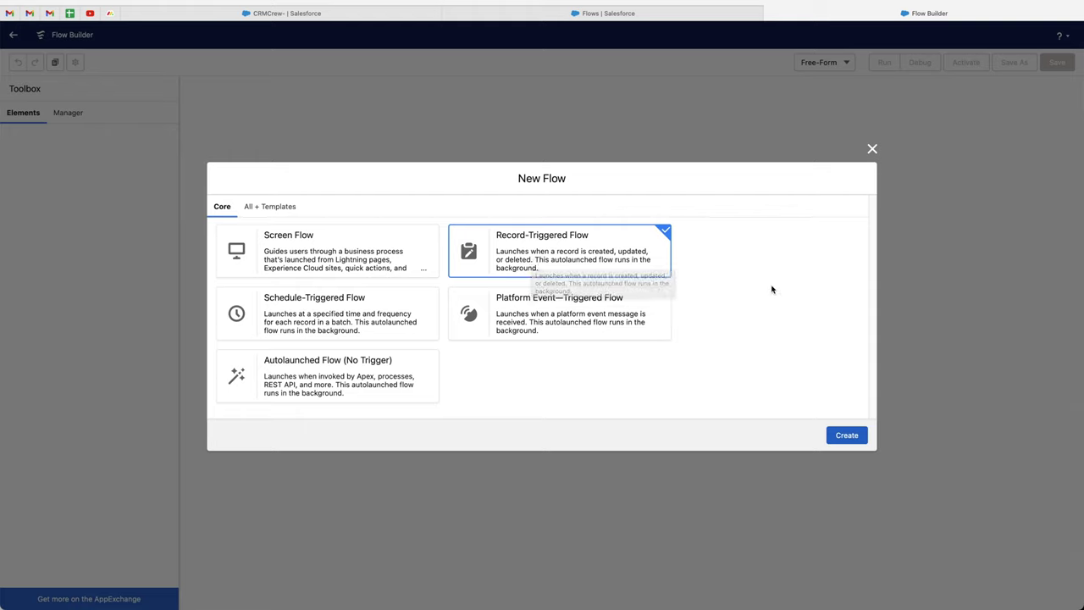
click(846, 436)
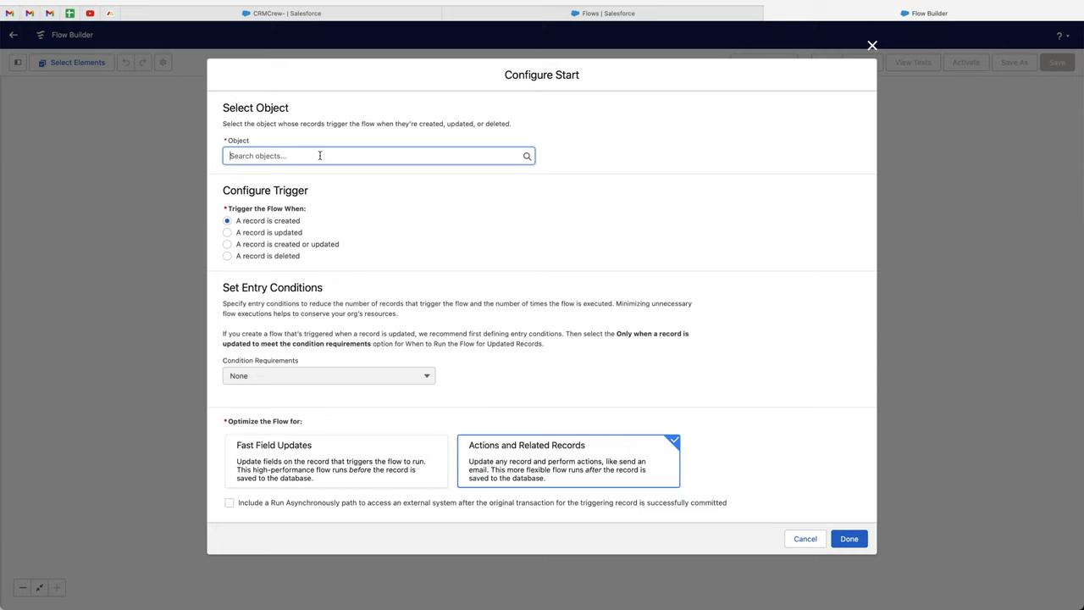
- Make Opportunity the triggering object for record updates and bring up the condition requirement options
click(319, 155)
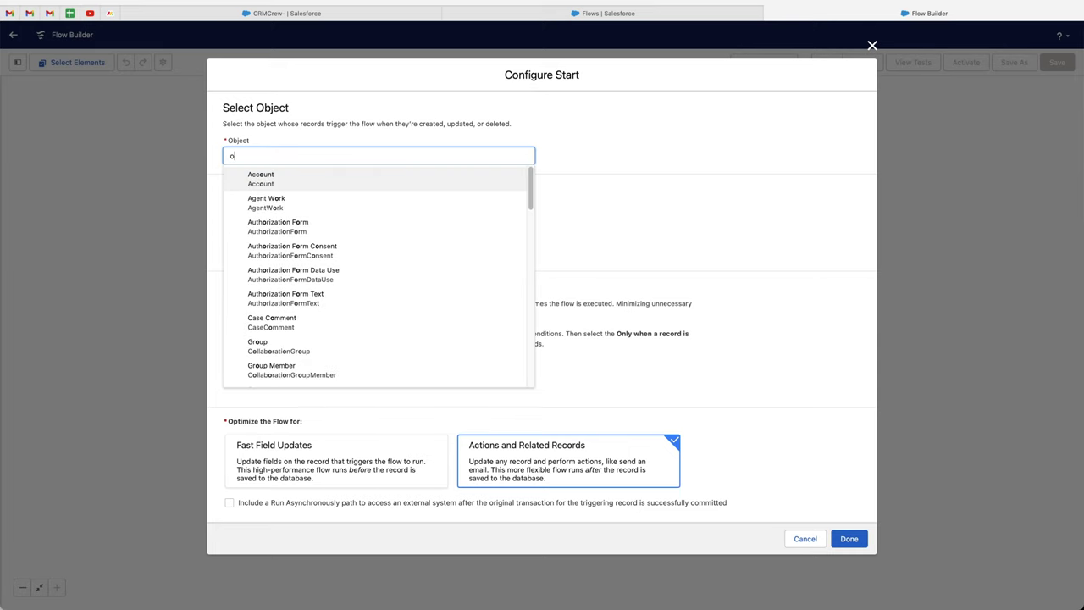
text(opp)
click(297, 180)
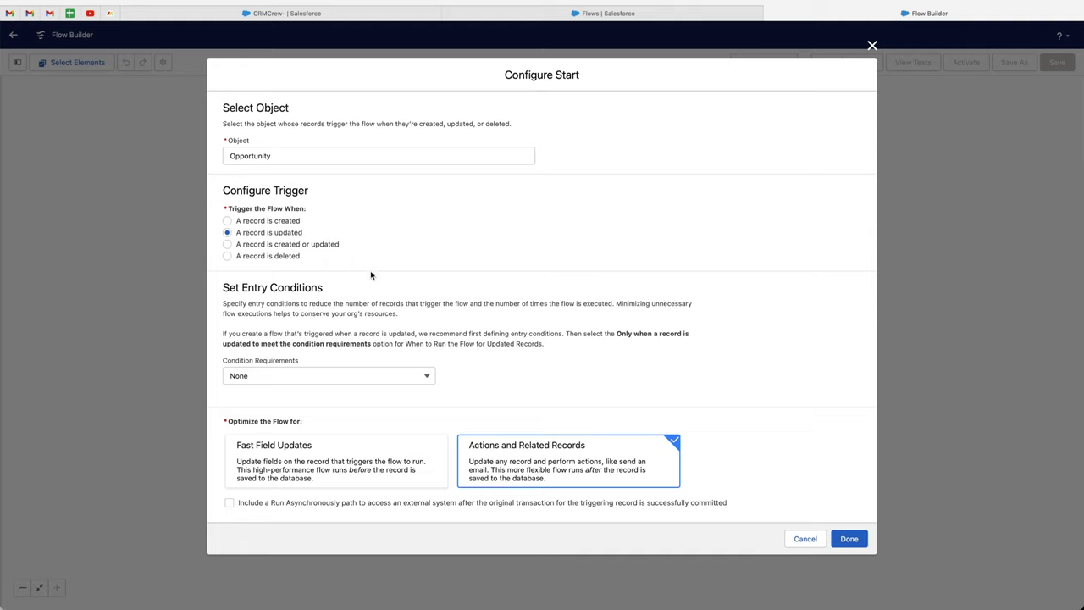
click(255, 380)
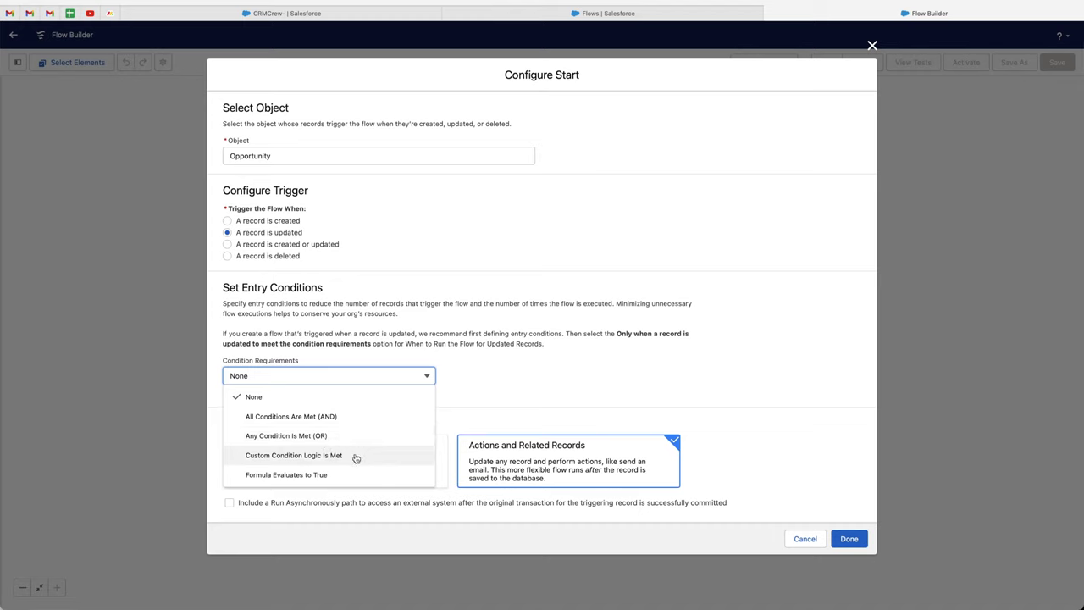
- Require all conditions to be met, starting with StageName equals Proposal/Price Quote
click(333, 419)
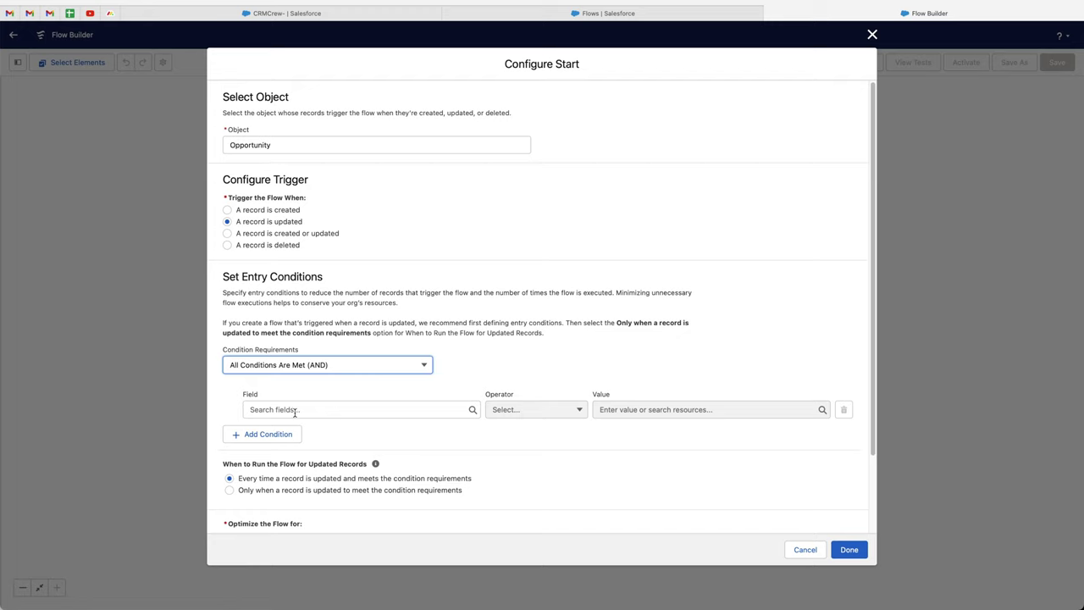
click(295, 410)
text(Stage)
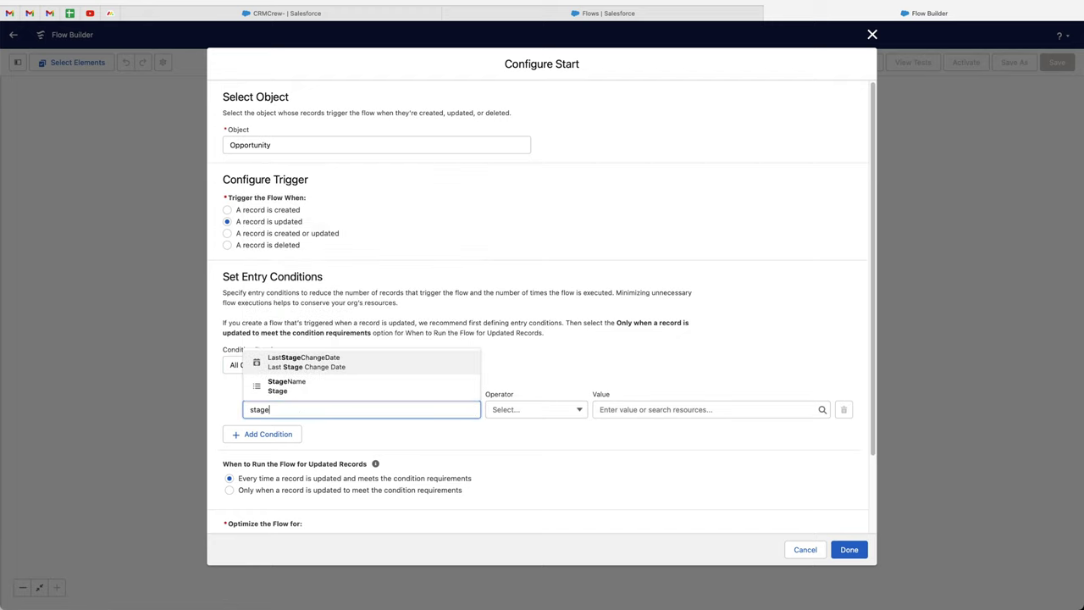
click(286, 380)
click(643, 409)
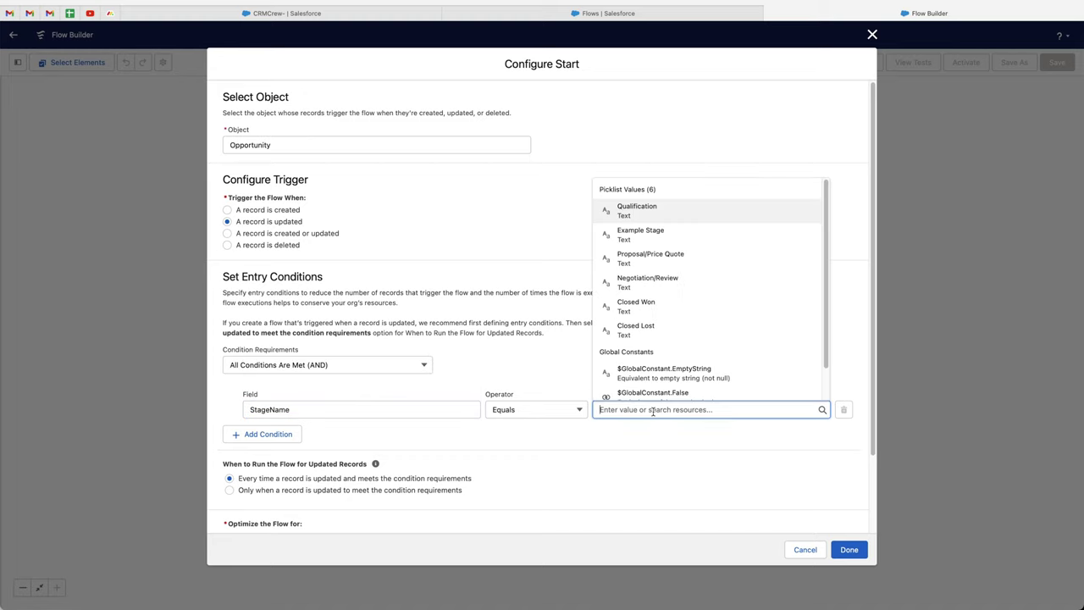
click(658, 261)
click(669, 369)
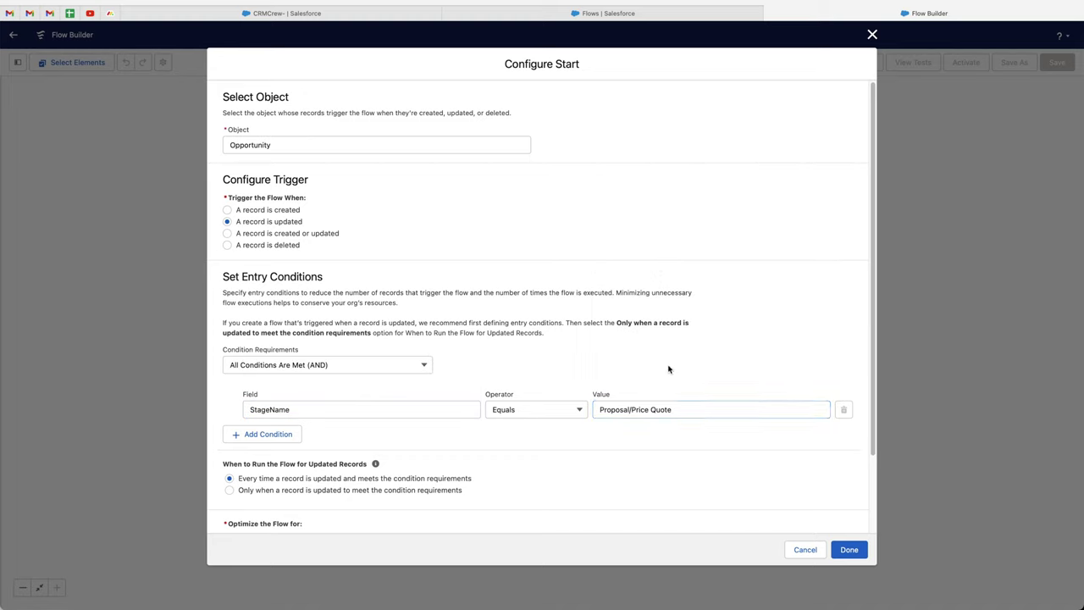
- Add a second condition: Amount greater than or equal to 10000
click(259, 438)
click(283, 446)
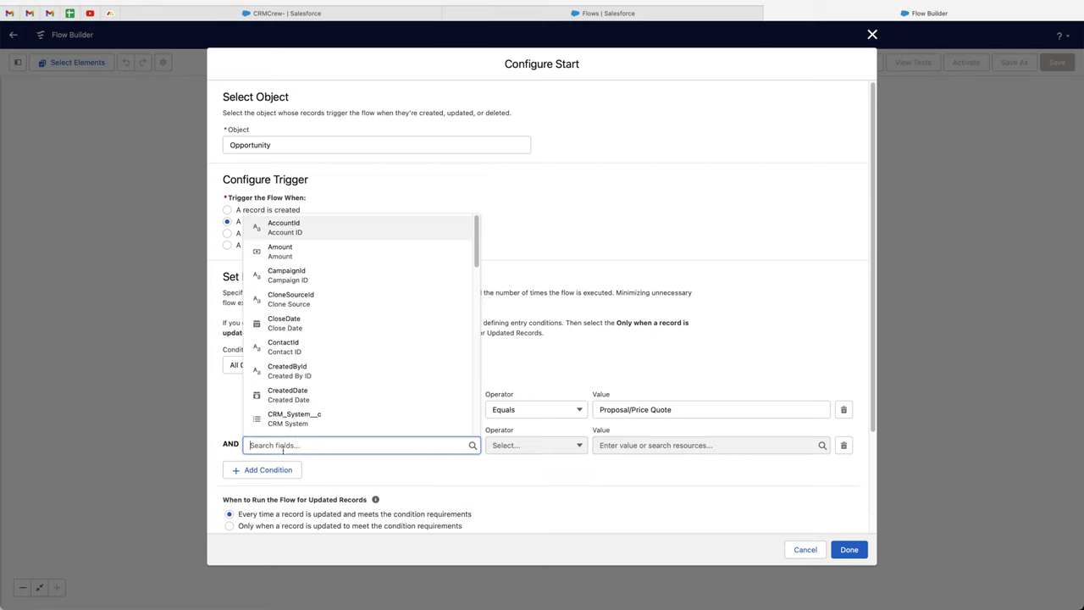
text(amount)
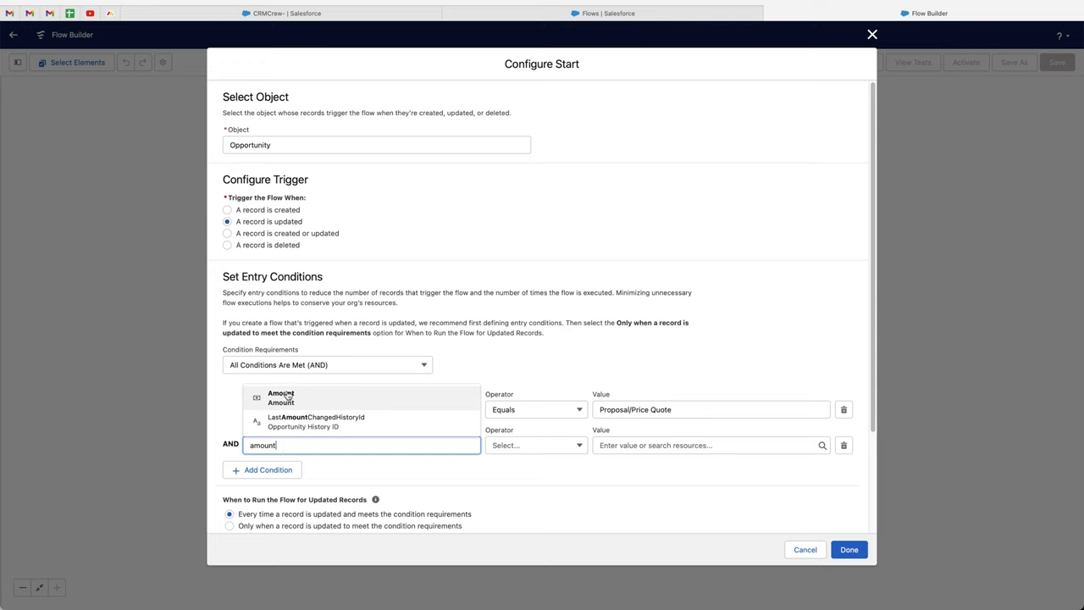
click(288, 395)
click(551, 445)
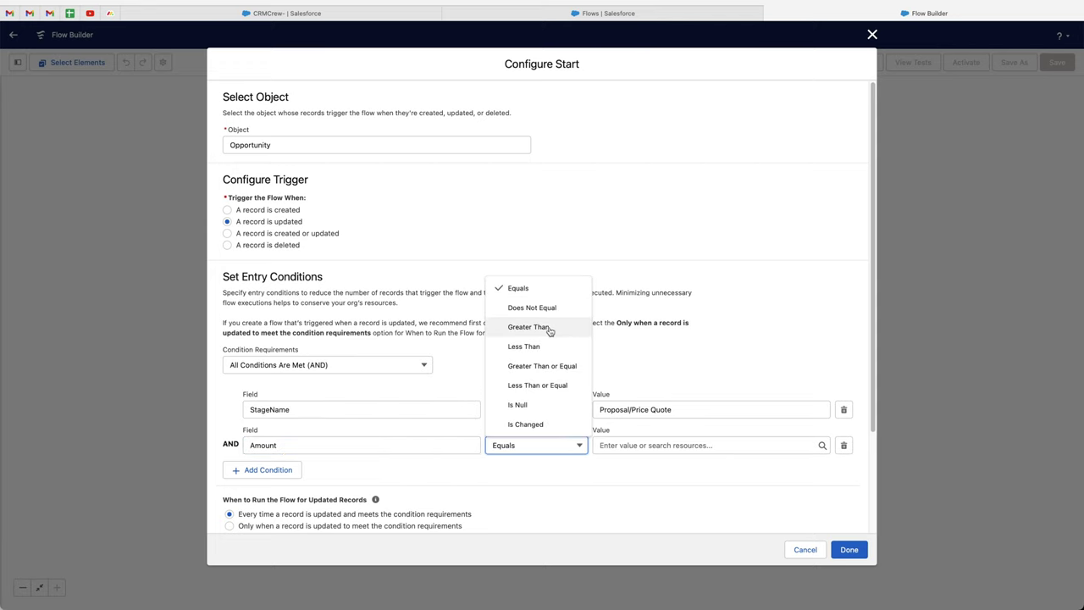
click(554, 368)
click(656, 440)
text(10000)
click(603, 488)
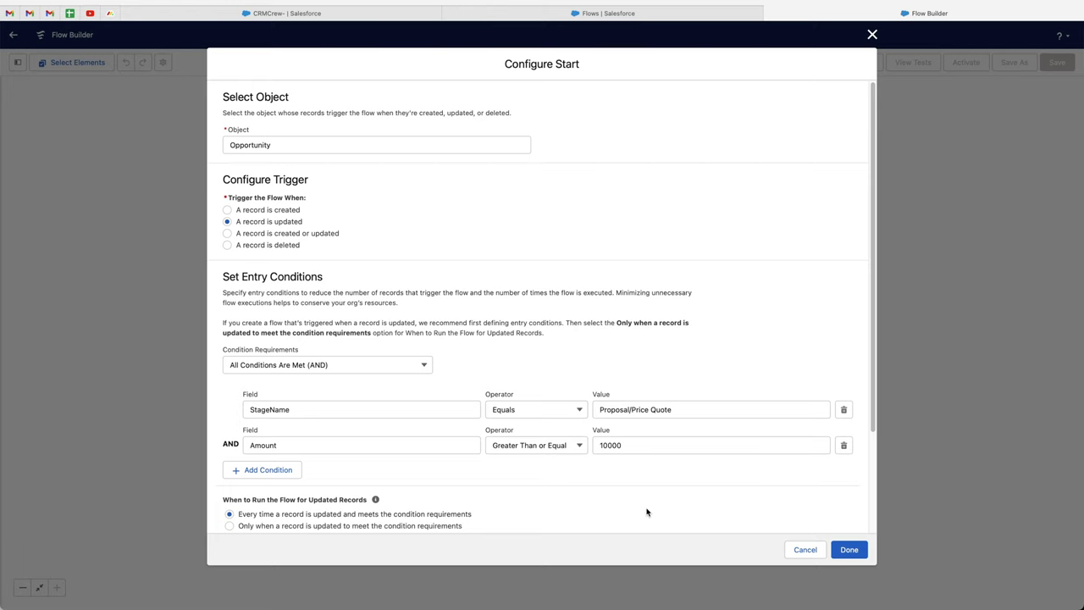
- Optimize the flow for Fast Field Updates and confirm the start settings
scroll(609, 488, down, 2)
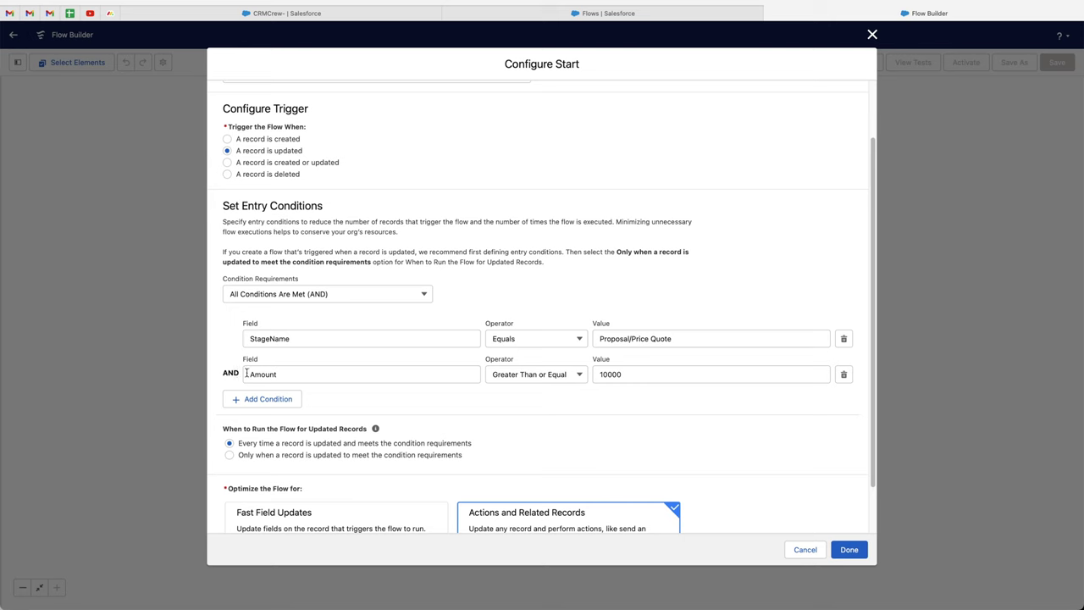
scroll(260, 373, down, 2)
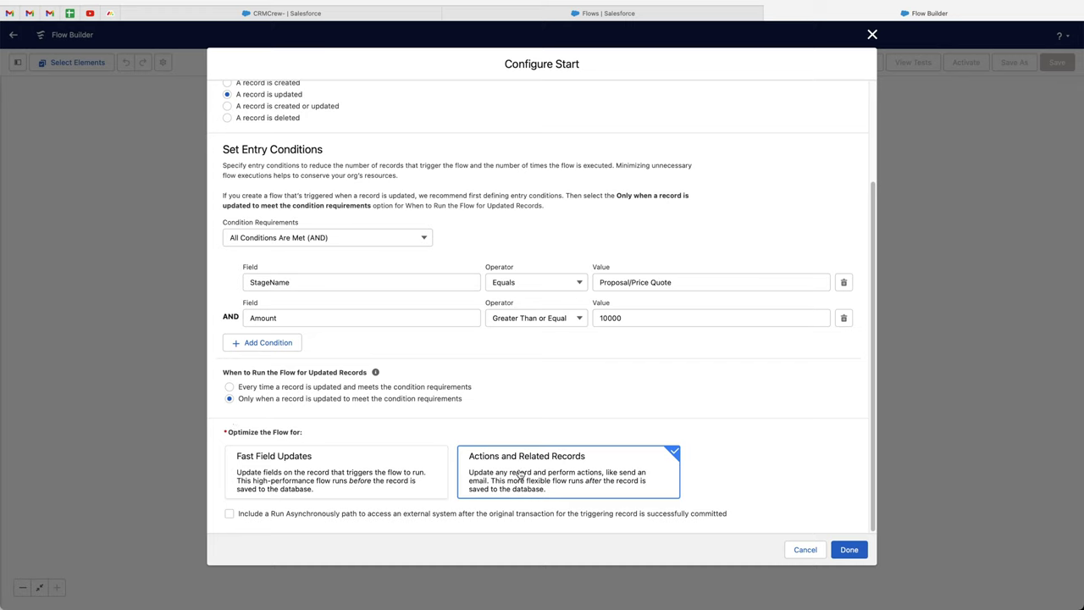
click(346, 469)
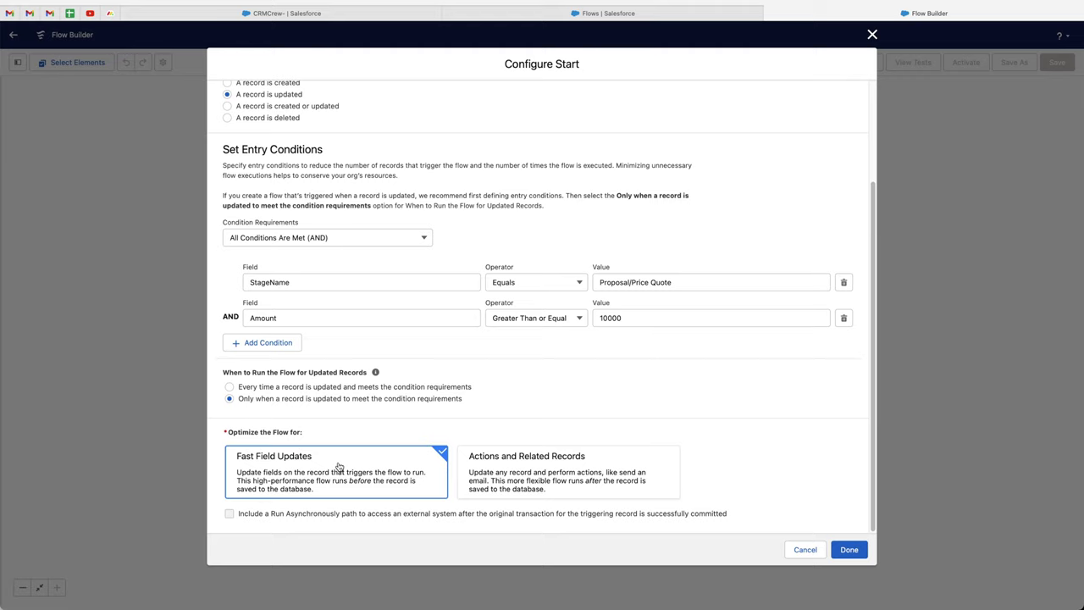
click(848, 549)
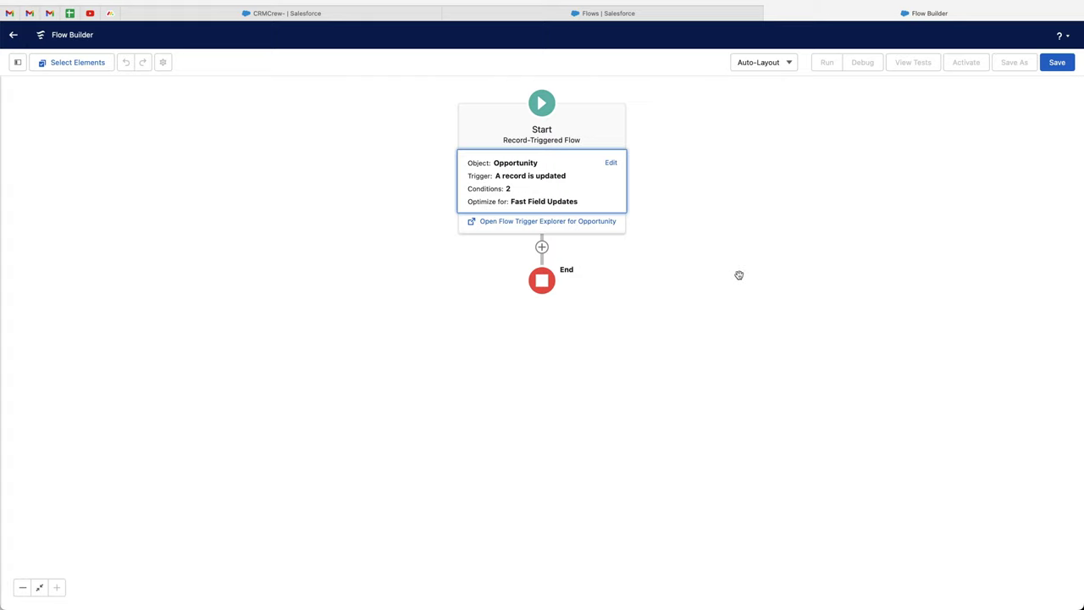
- Add an Update Records element after the Start element
click(541, 247)
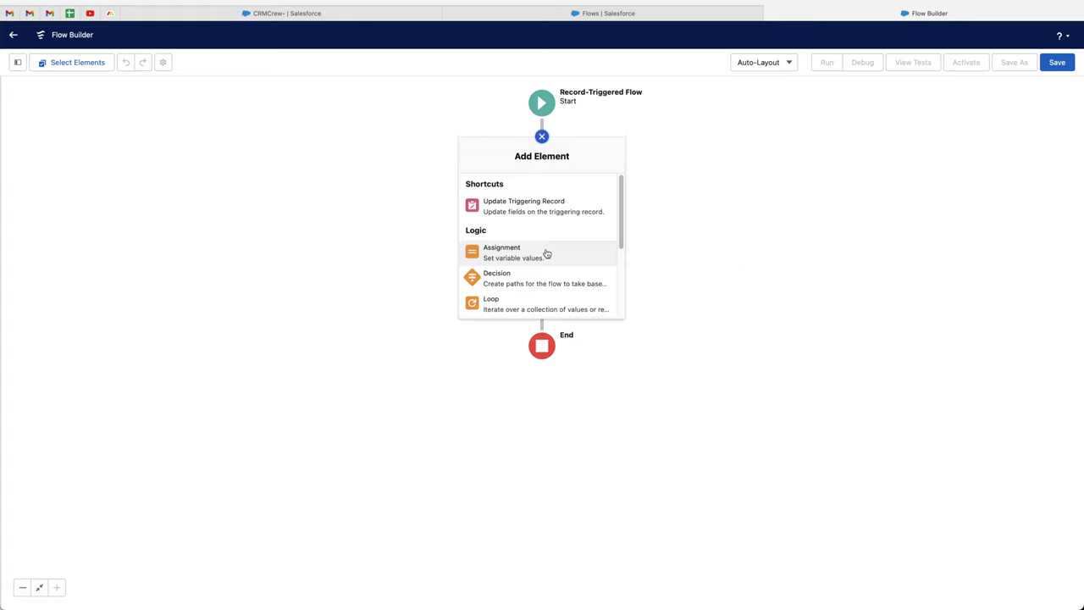
scroll(534, 245, down, 3)
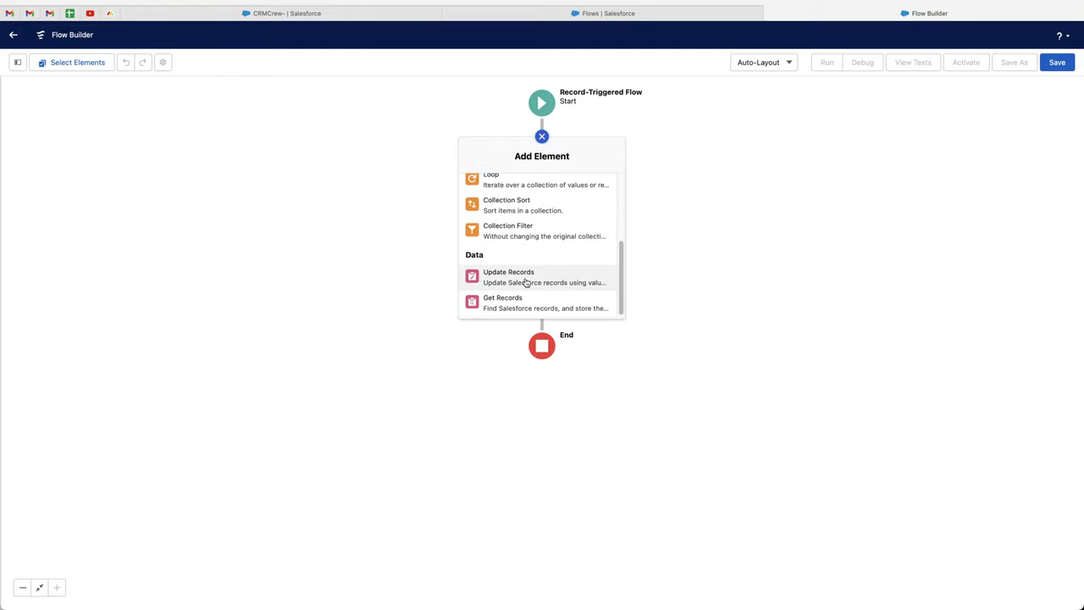
click(525, 280)
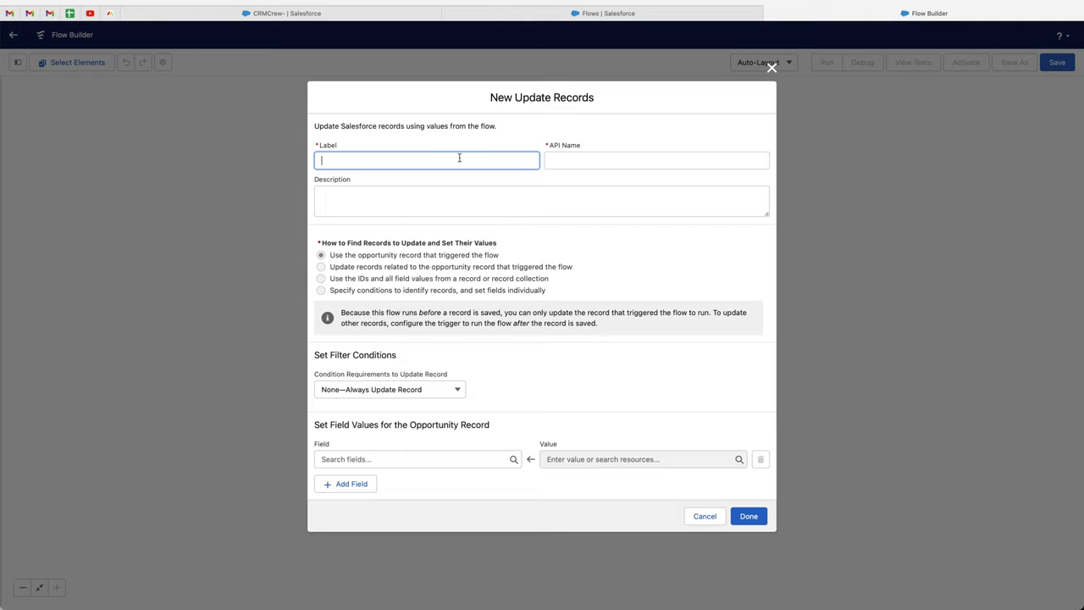
- Label the update step 'Update Records' so its API name becomes Update_Records
text(Update Records)
click(597, 240)
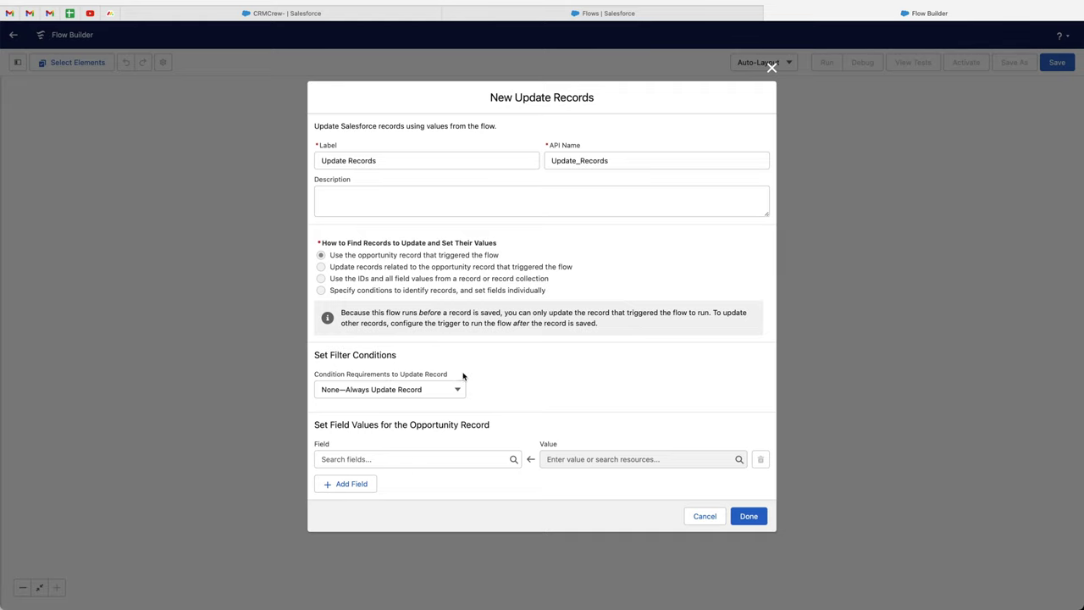
click(379, 464)
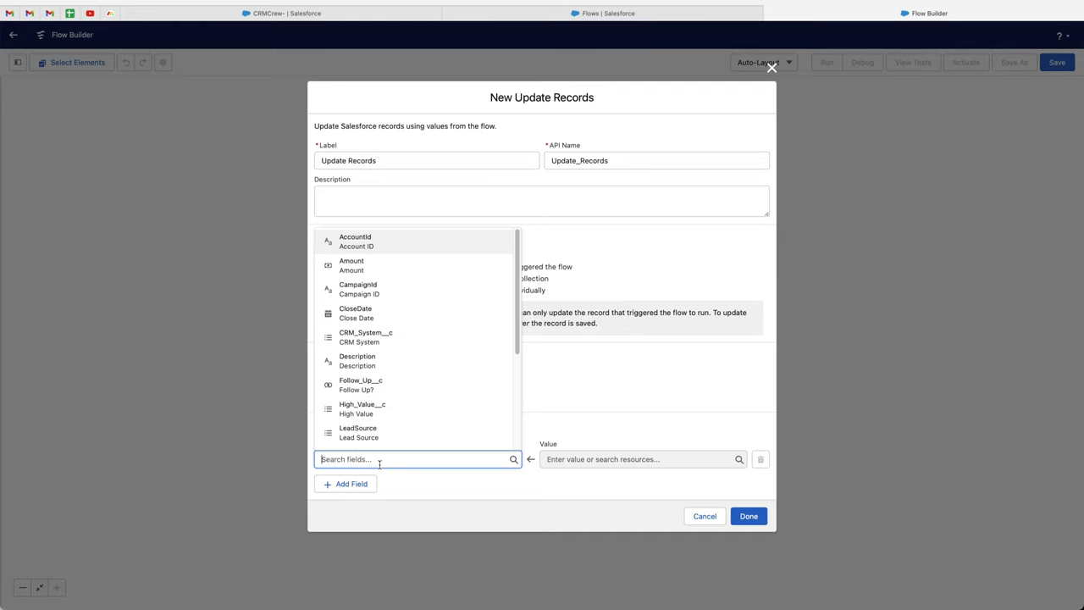
- Set the High_Value__c field to the High Value picklist value and confirm the step
text(high)
key(Return)
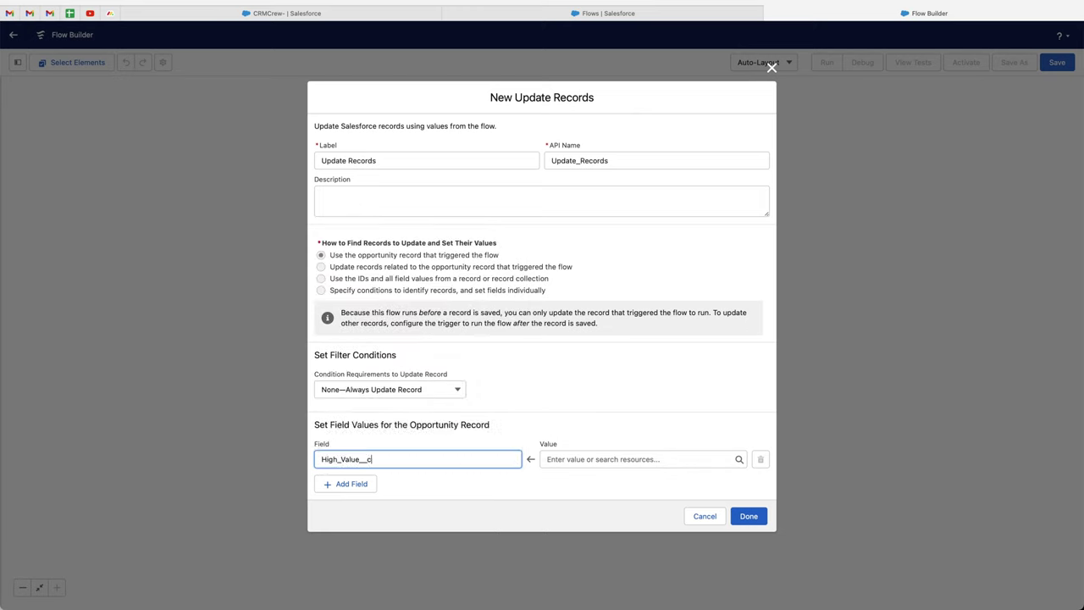
click(590, 459)
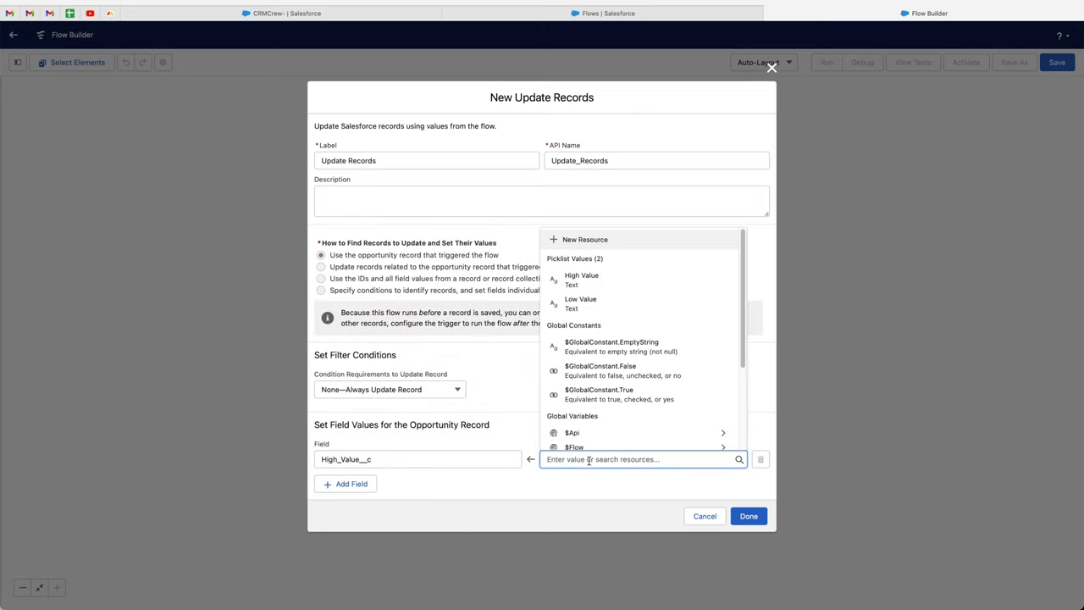
click(583, 288)
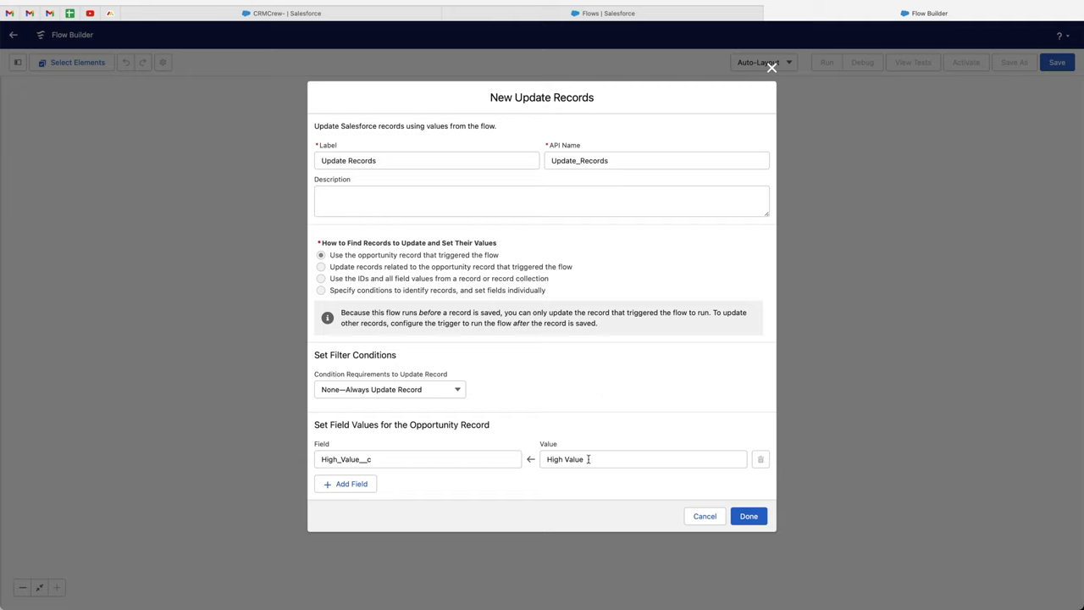
click(751, 517)
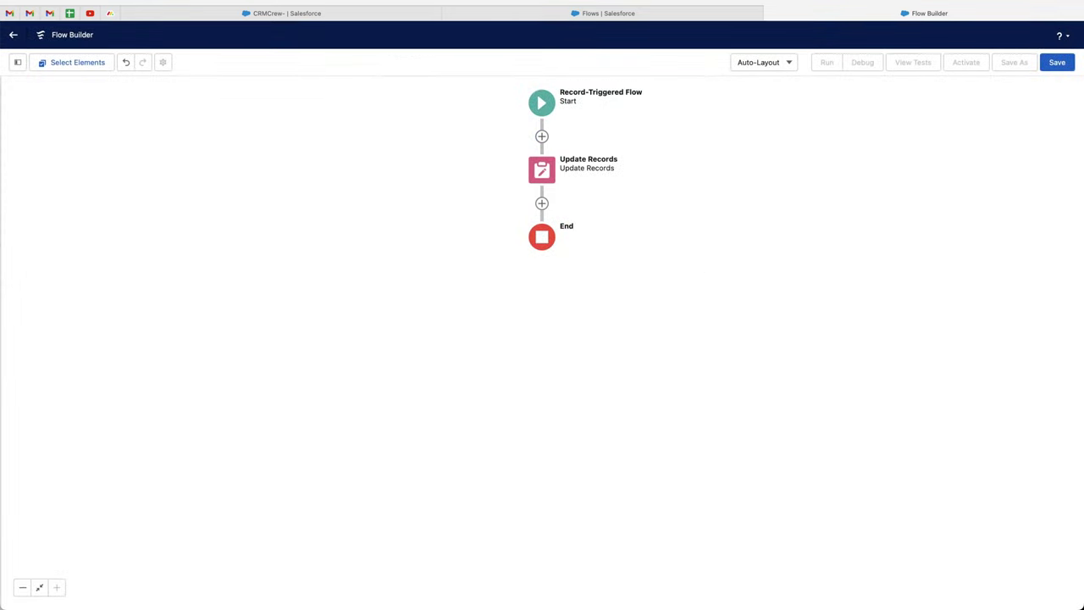
- Save the flow as 'Example Flow' and activate version 1
click(1056, 64)
click(387, 270)
text(Example Flow)
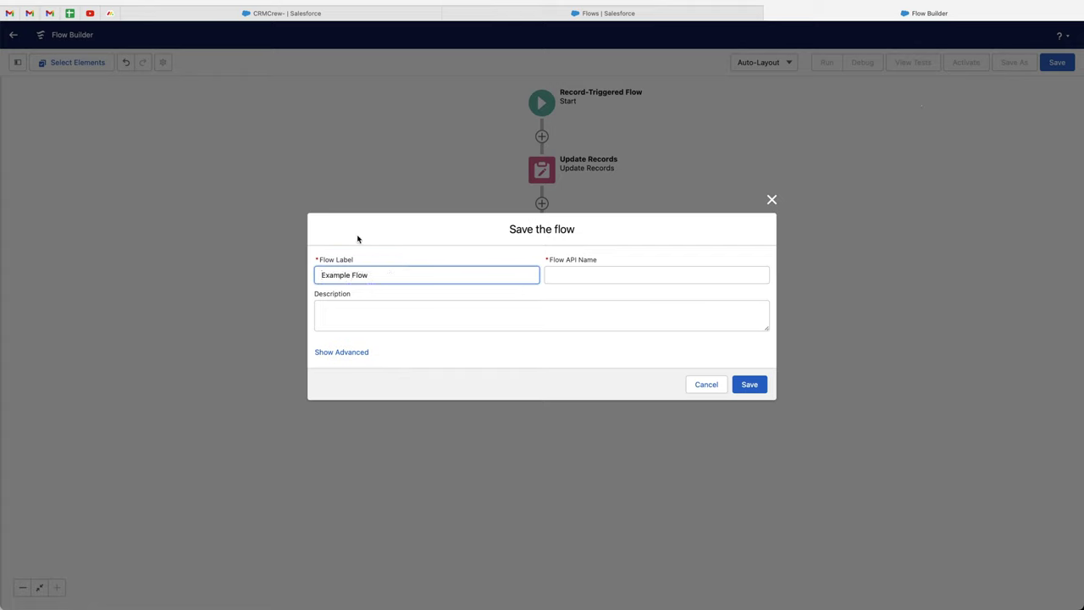
click(405, 245)
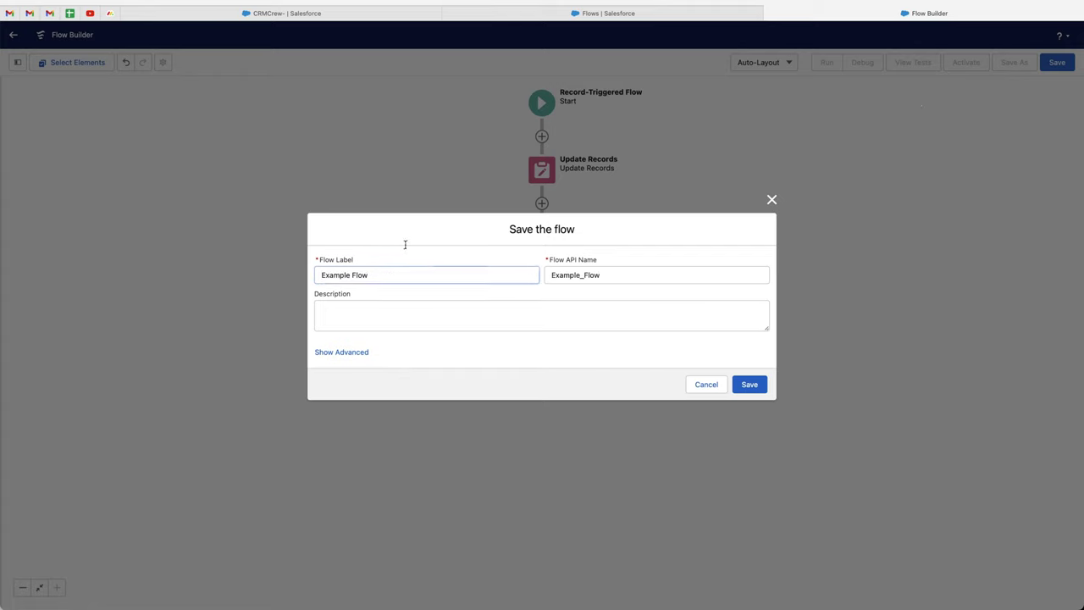
click(751, 385)
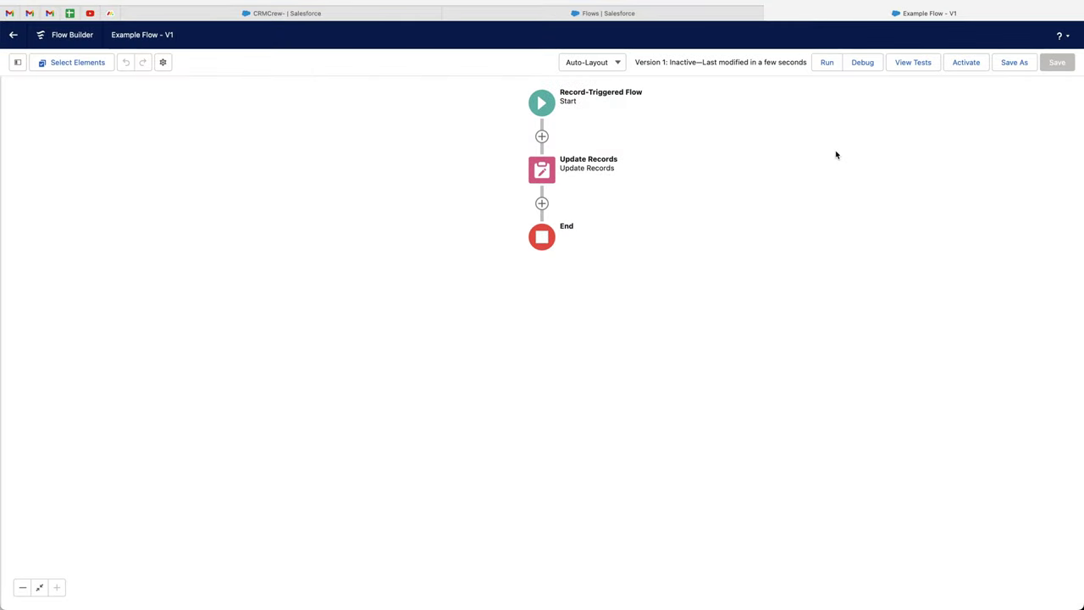
click(967, 66)
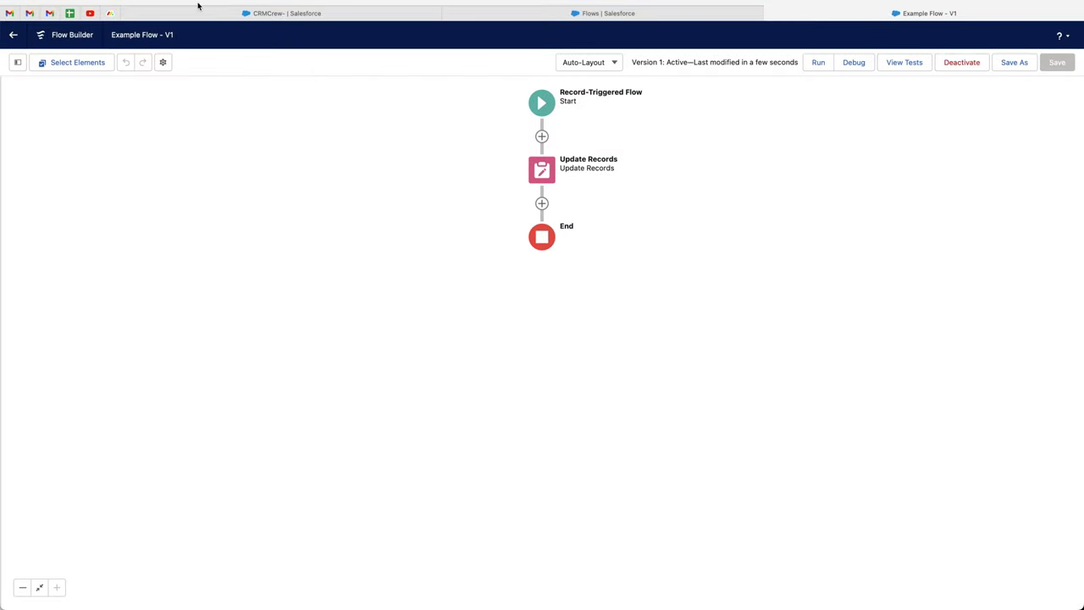
click(198, 6)
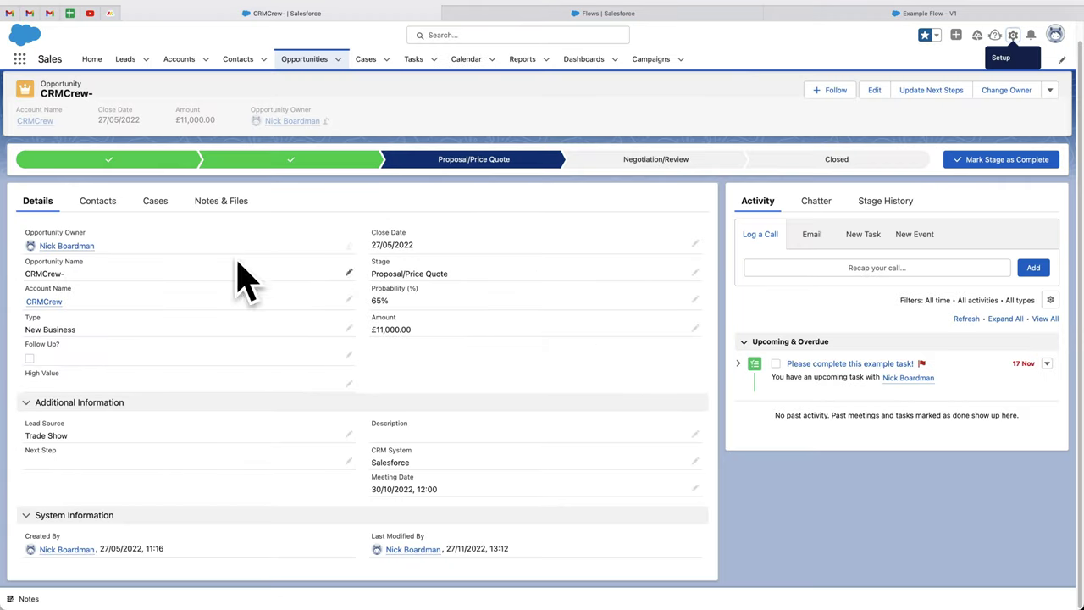
- Move CRMCrew- to Proposal/Price Quote, verify High Value fills in, then return it to Example Stage
click(276, 160)
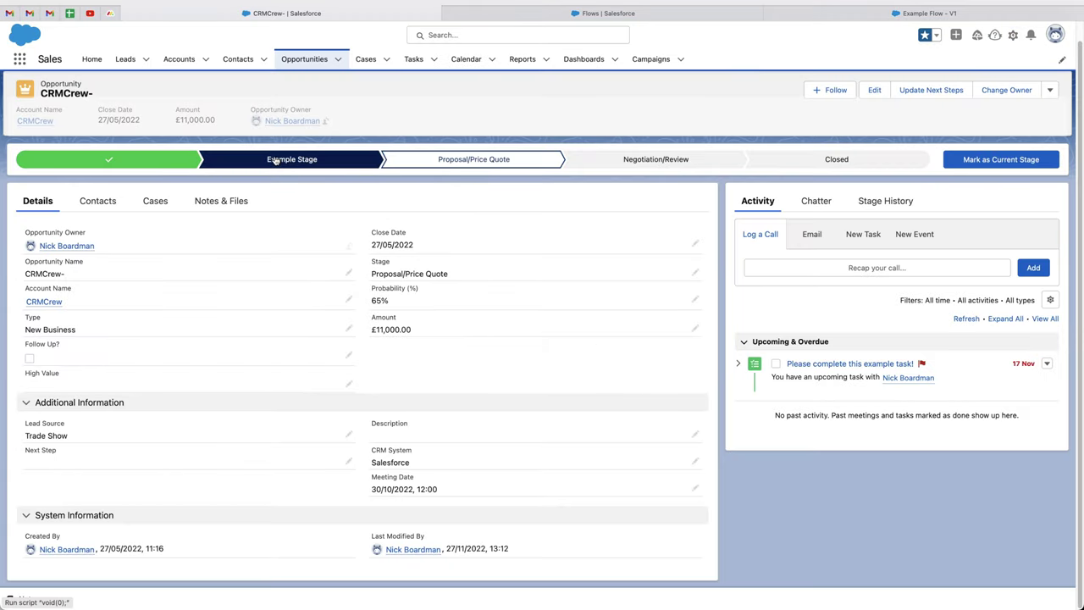
click(967, 160)
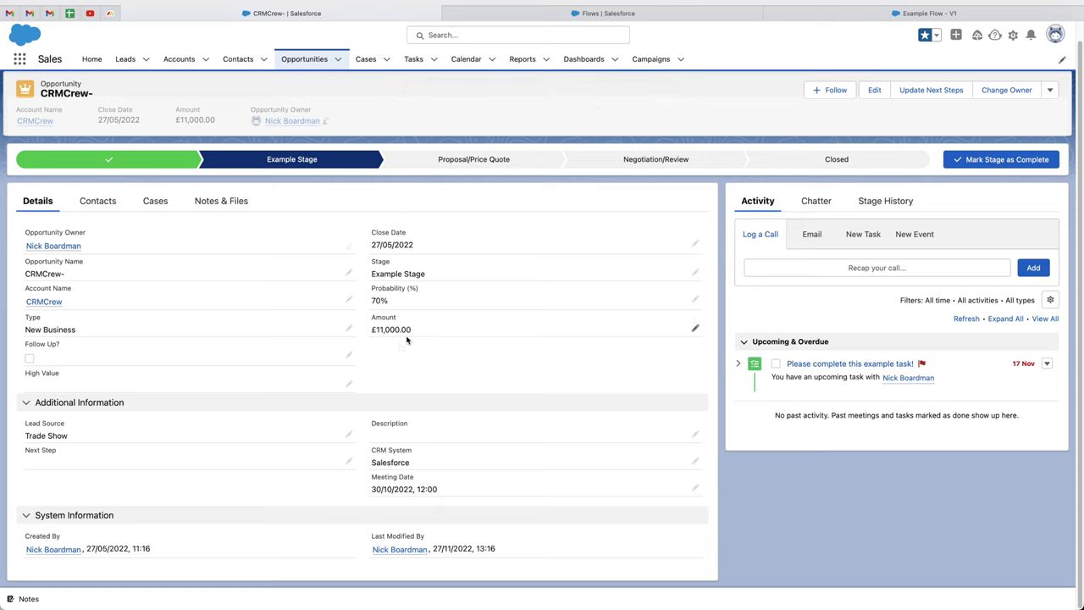
click(435, 161)
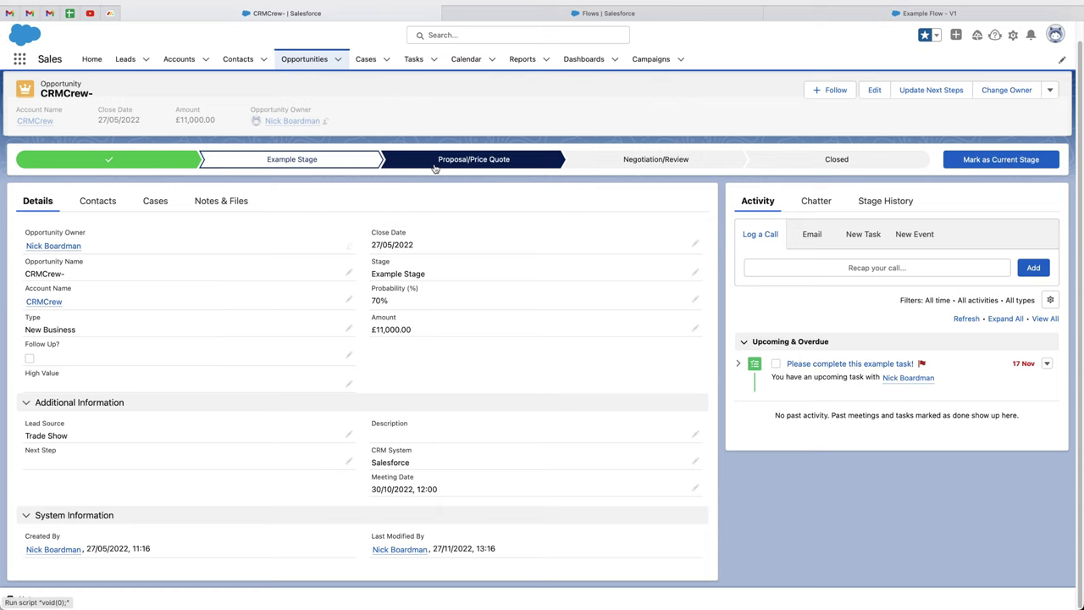
click(1002, 164)
mouse_move(26, 375)
mouse_down()
mouse_move(75, 374)
mouse_move(26, 373)
mouse_up()
click(25, 373)
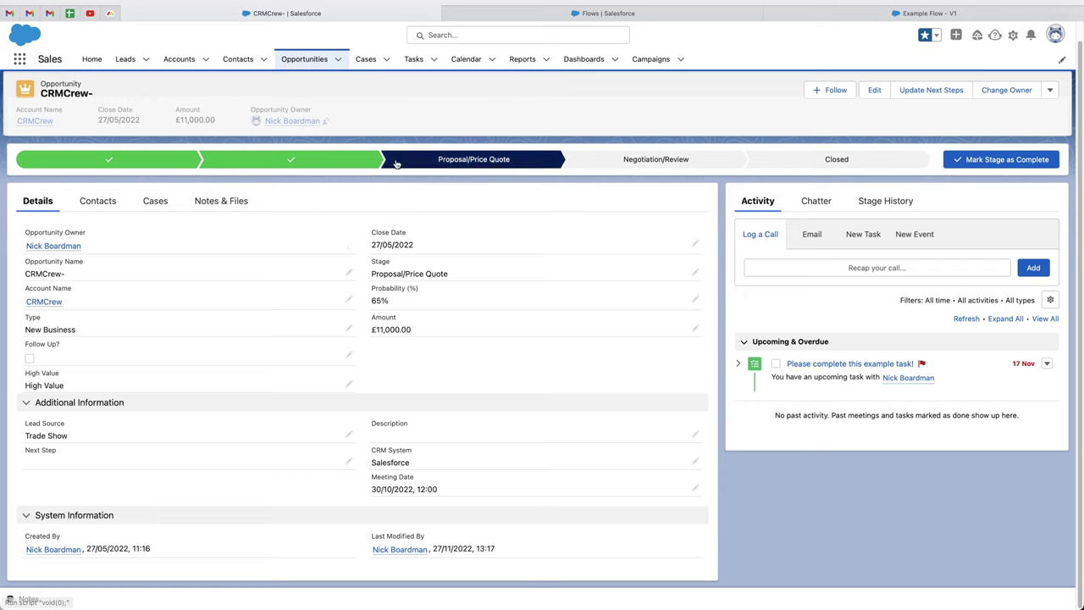
click(318, 162)
click(1001, 161)
- Change the opportunity's Amount to 9000 and save
click(694, 327)
double_click(520, 358)
text(9000)
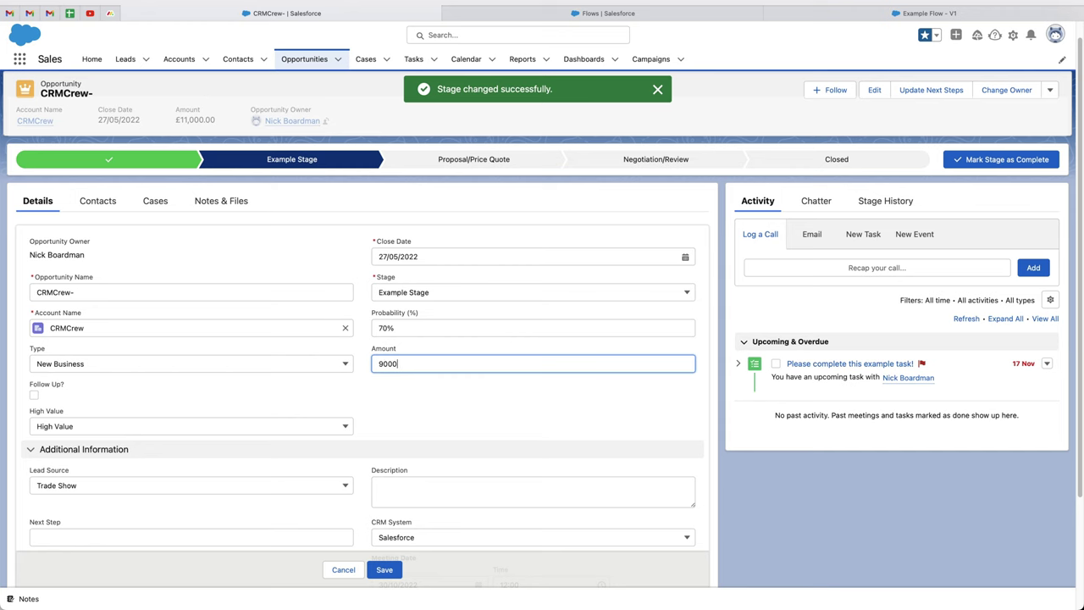
click(390, 569)
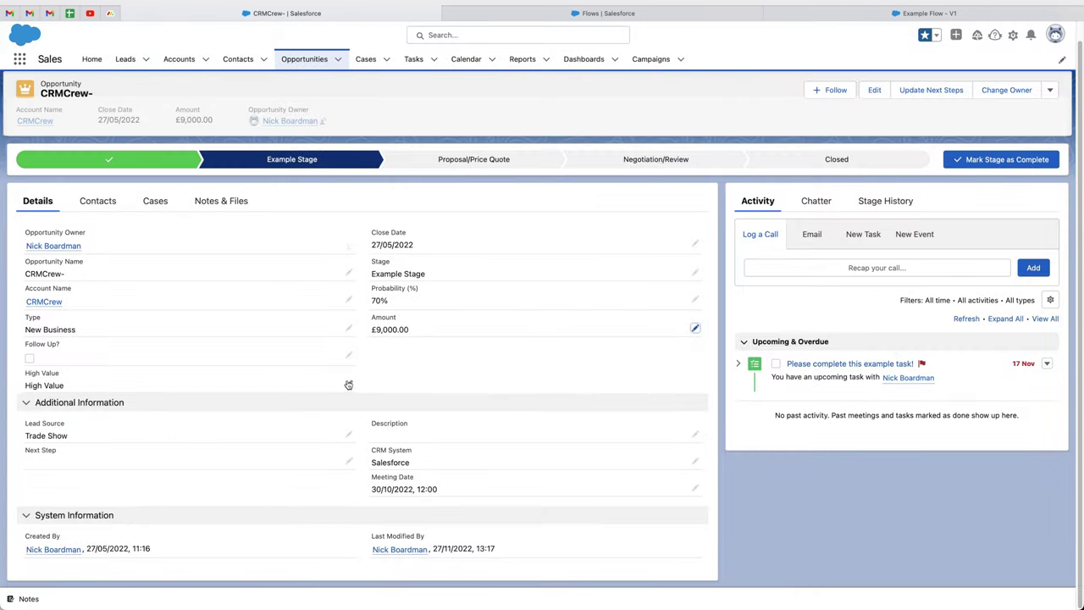
- Set High Value to --None-- and save
click(348, 384)
click(132, 401)
click(76, 412)
click(383, 569)
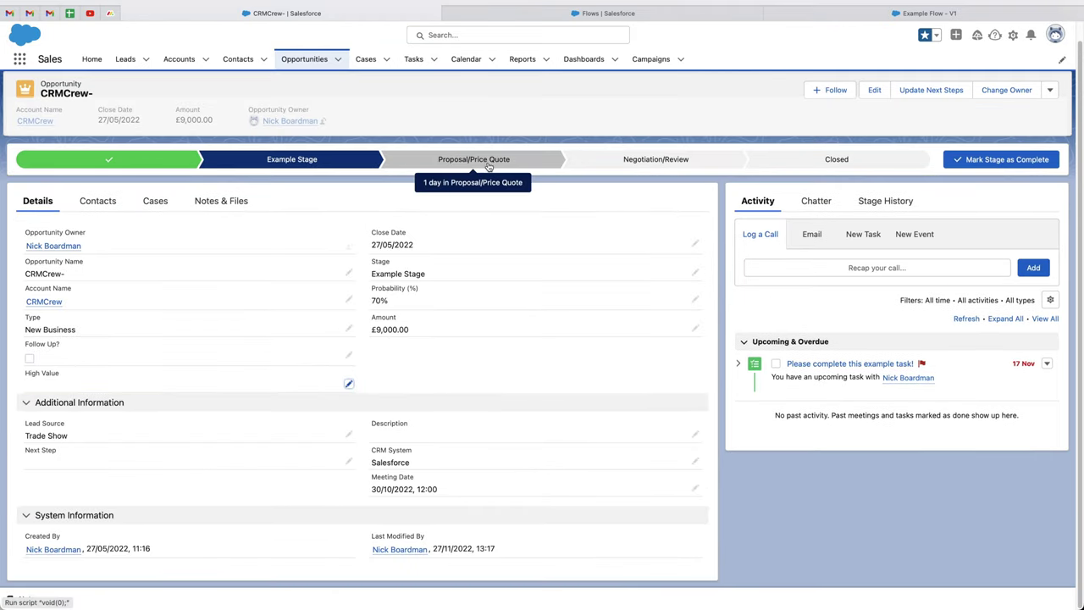
- Mark Proposal/Price Quote as the current stage and confirm High Value stays empty
click(475, 159)
click(1015, 161)
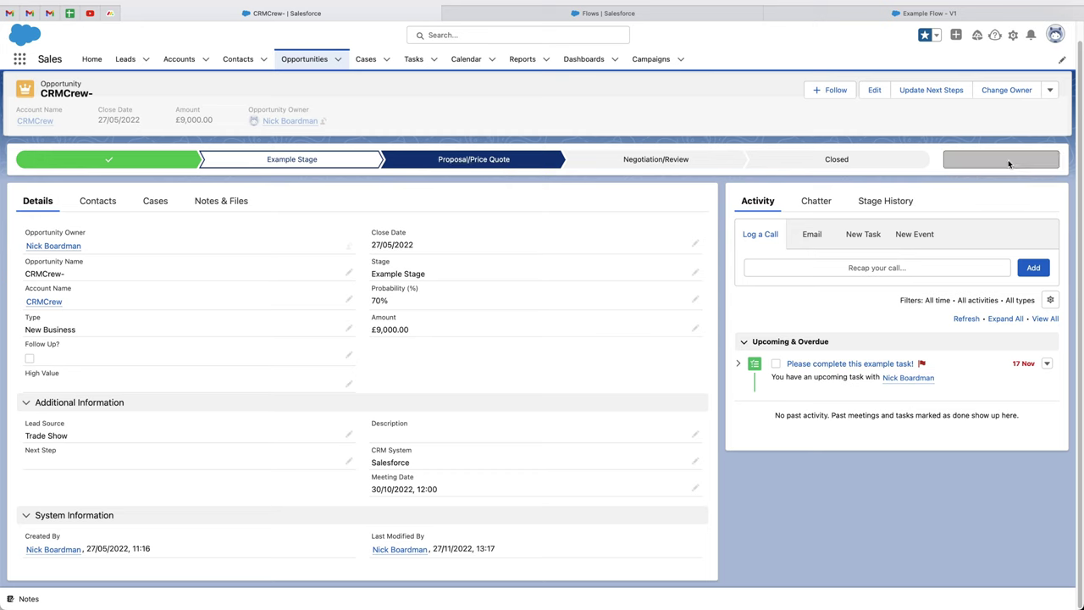
drag(25, 373, 77, 367)
click(73, 376)
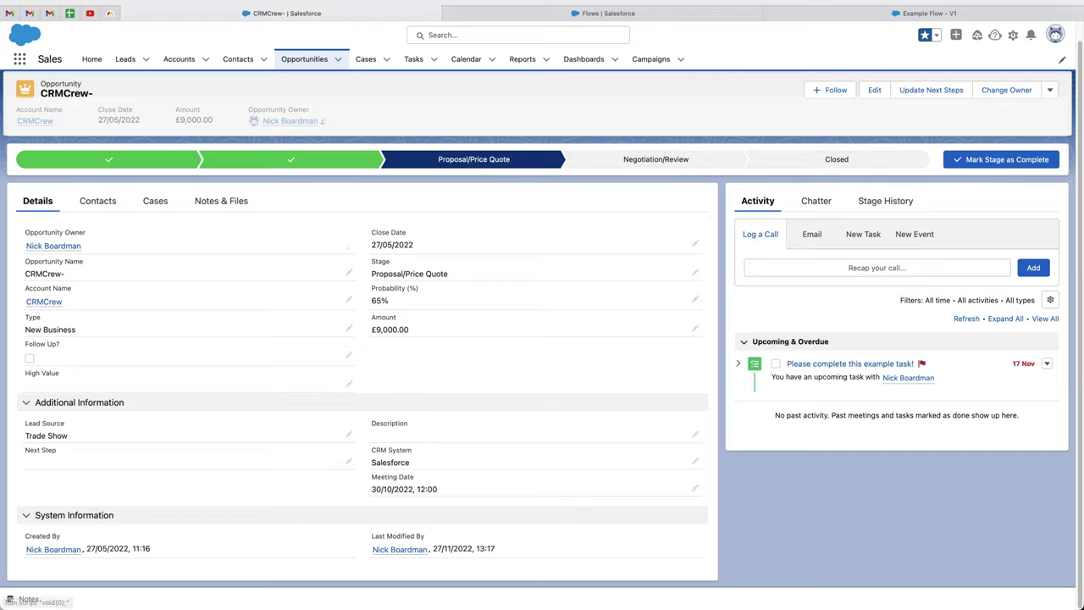
- Deactivate Version 1 of Example Flow and return to the CRMCrew- opportunity
click(876, 17)
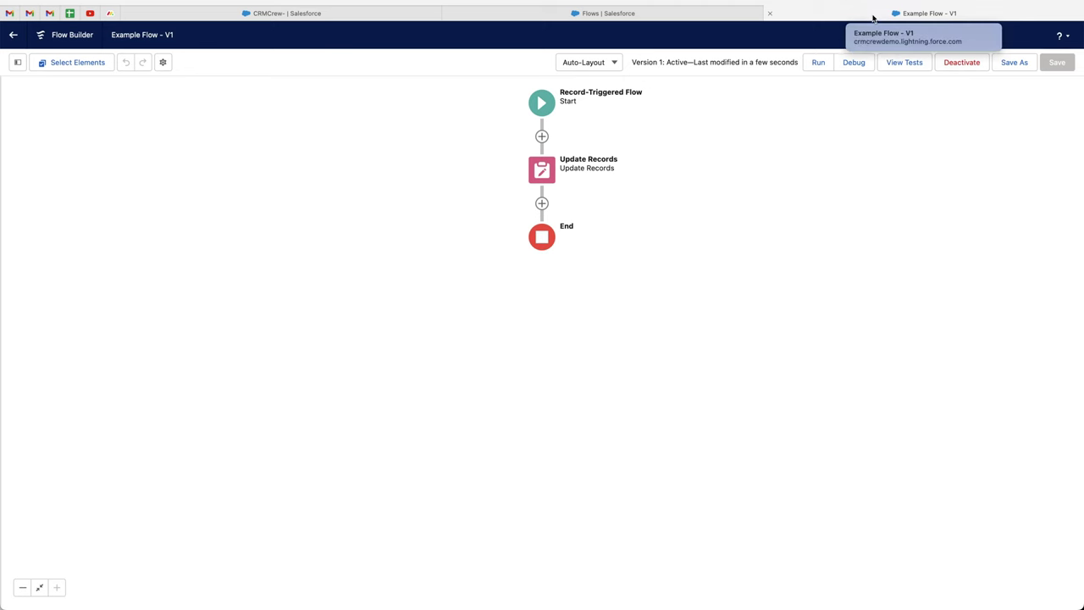
click(961, 65)
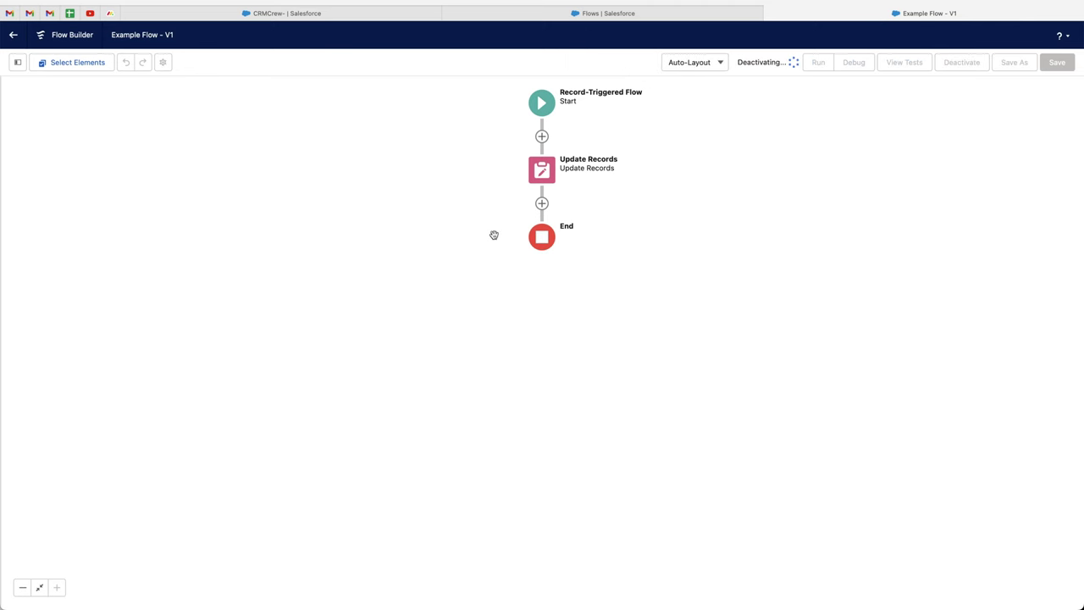
click(241, 14)
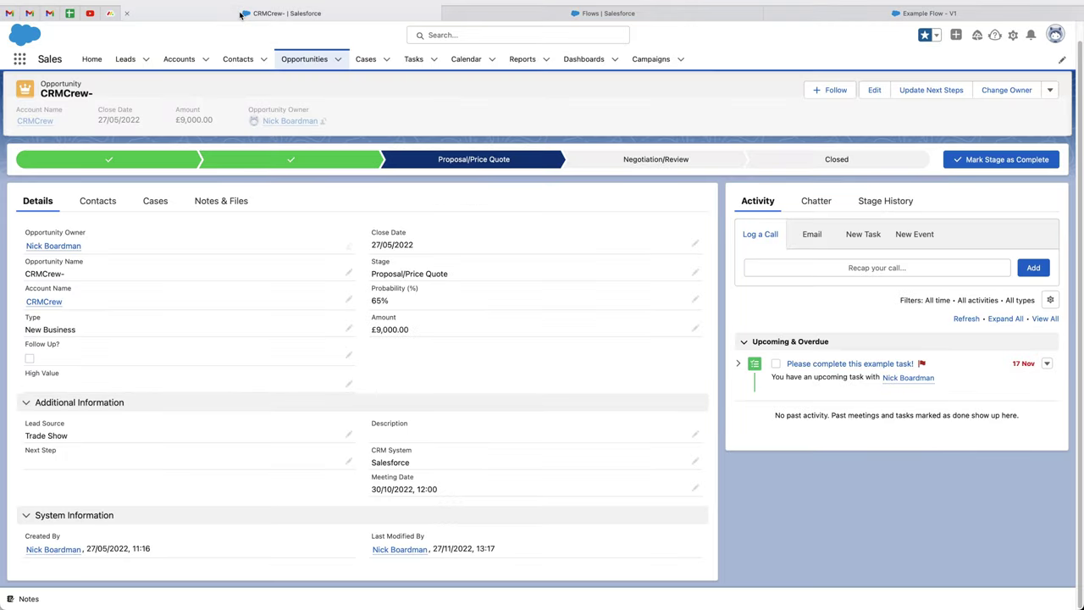